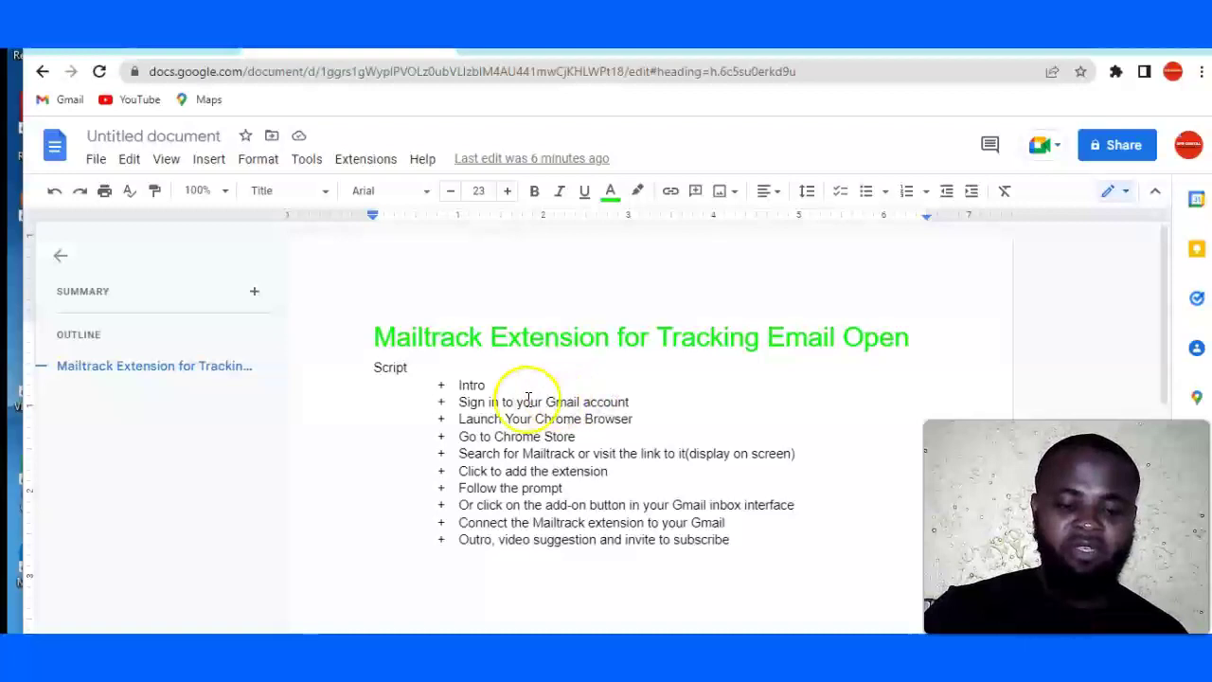
# - Highlight the 'Sign in to your Gmail account' script step and open a new browser tab
pyautogui.click(467, 401)
pyautogui.moveTo(467, 402); pyautogui.dragTo(539, 403)
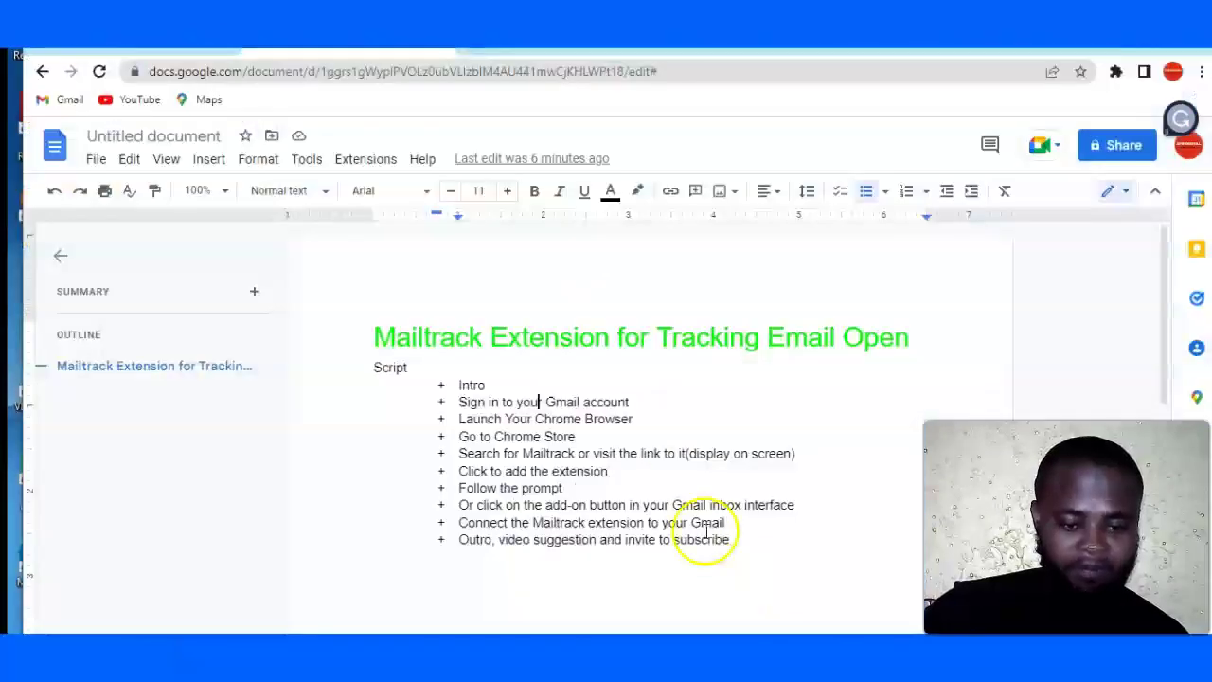
pyautogui.hotkey('ctrl', 't')
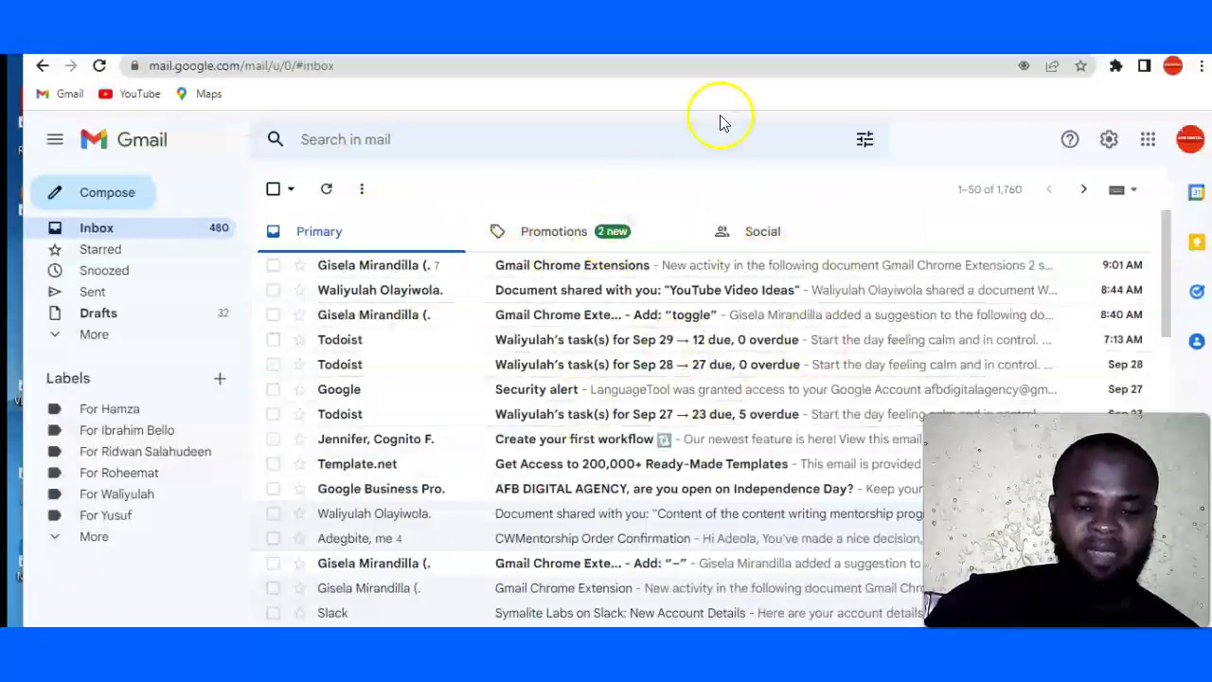
# - Search Google for 'chrome web store' in another new tab
pyautogui.hotkey('ctrl', 't')
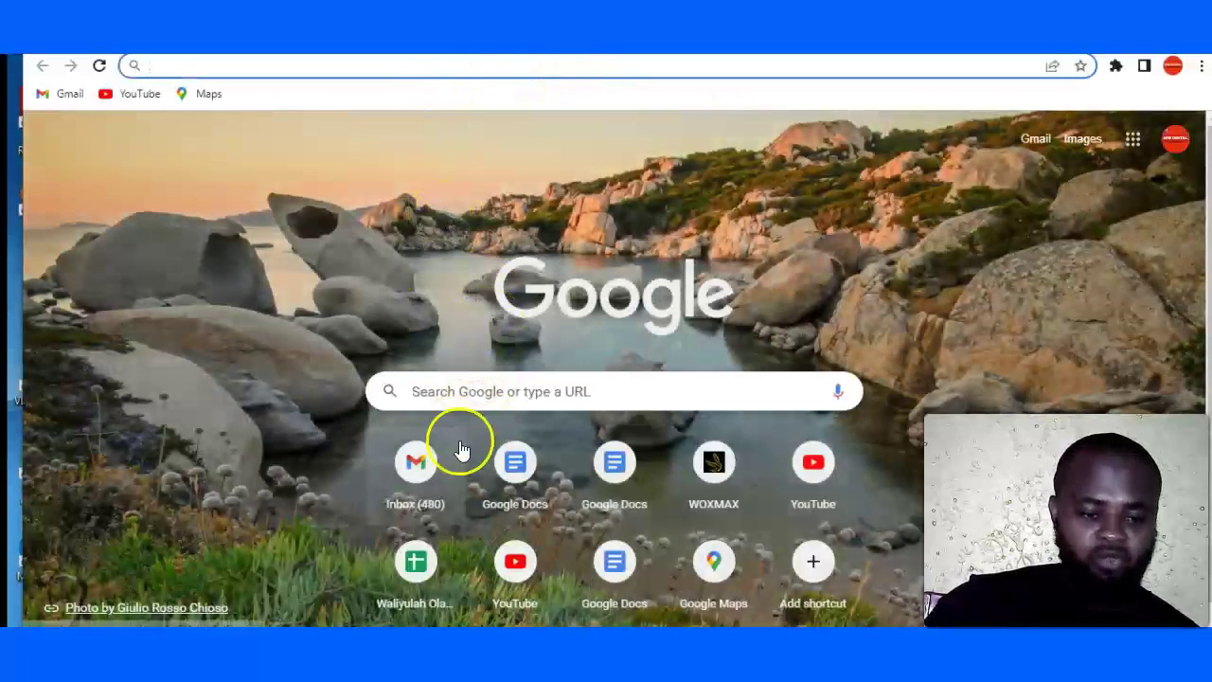
pyautogui.click(466, 388)
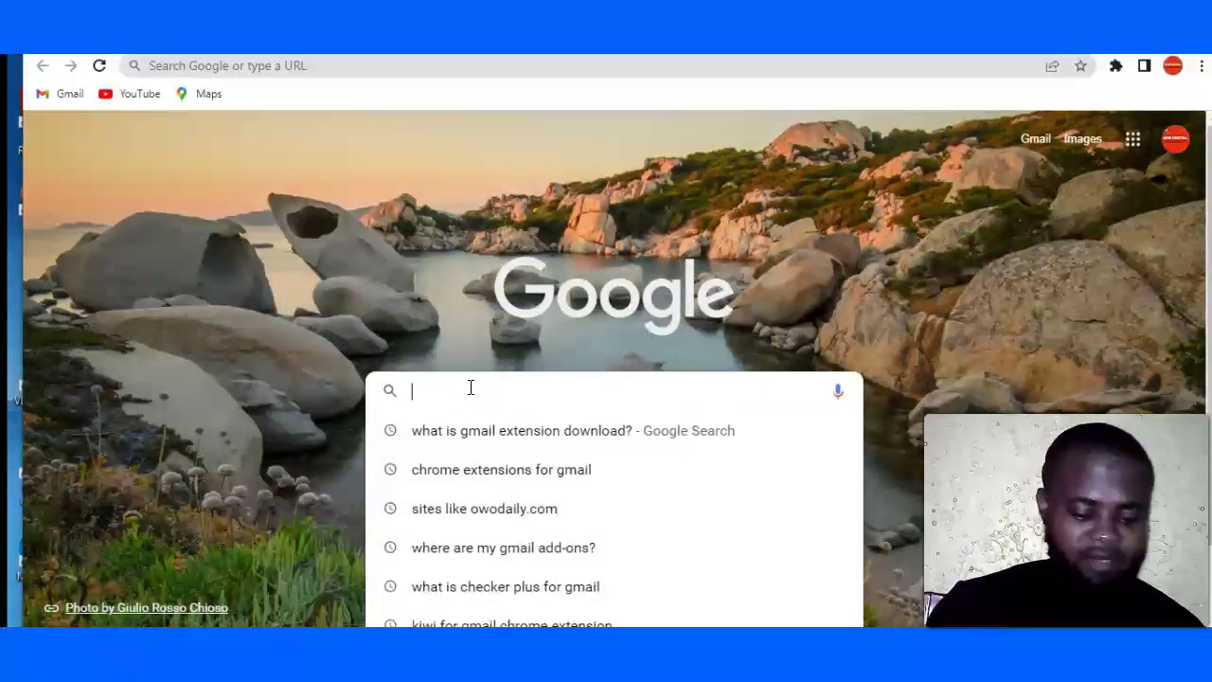
pyautogui.write('chrome ')
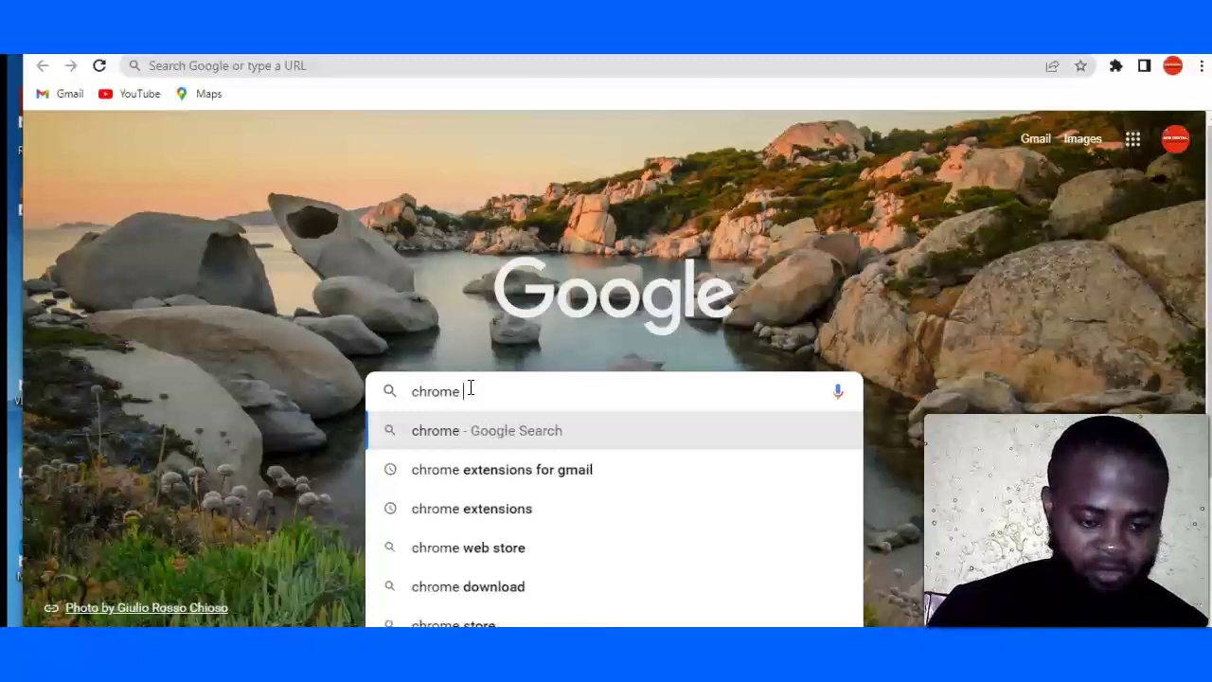
pyautogui.write('e')
pyautogui.press('BackSpace')
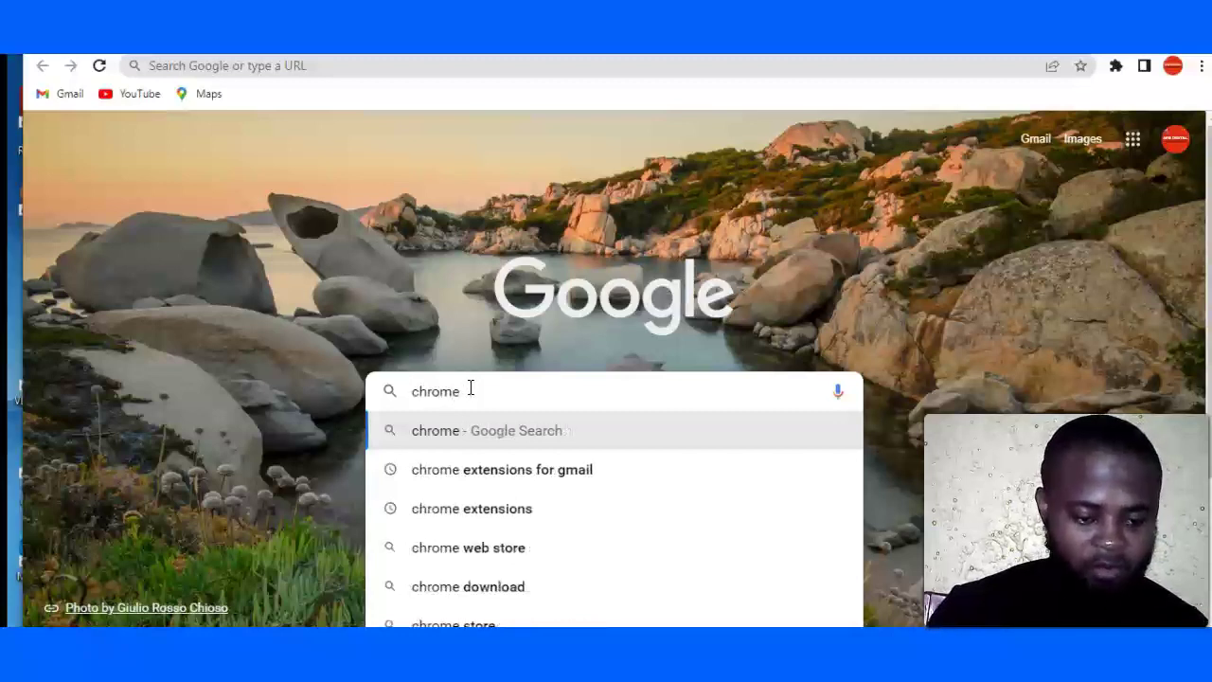
pyautogui.write('s')
pyautogui.press('BackSpace')
pyautogui.write('web store')
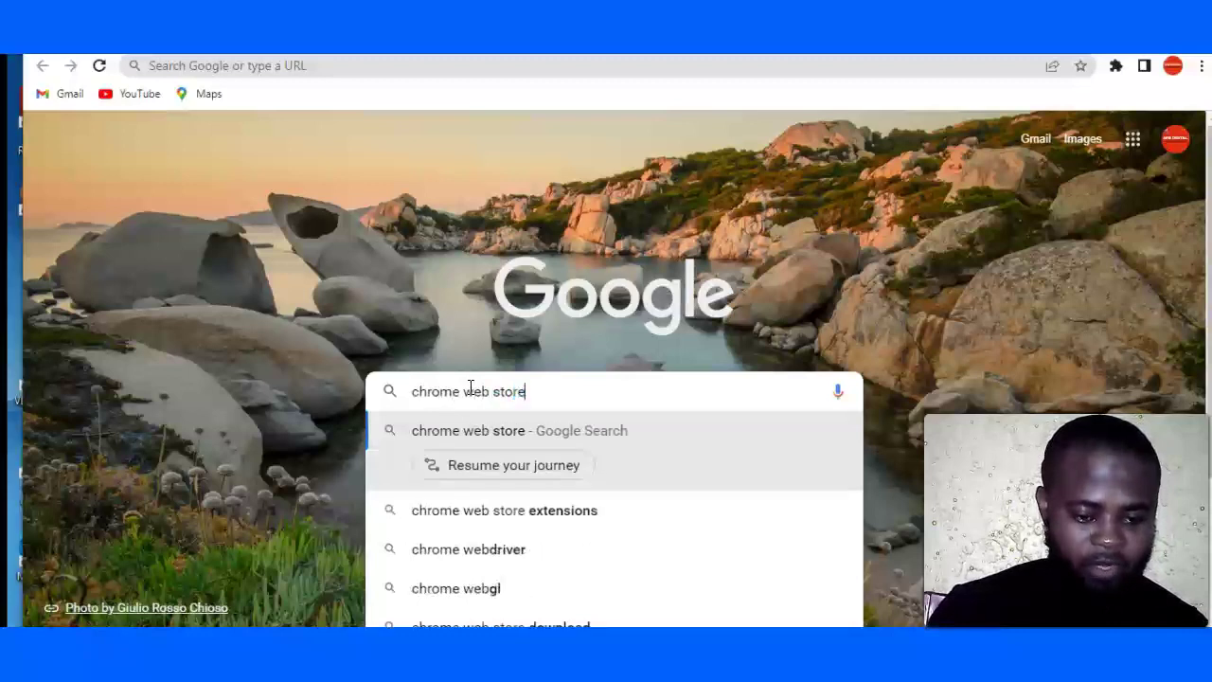
pyautogui.press('Return')
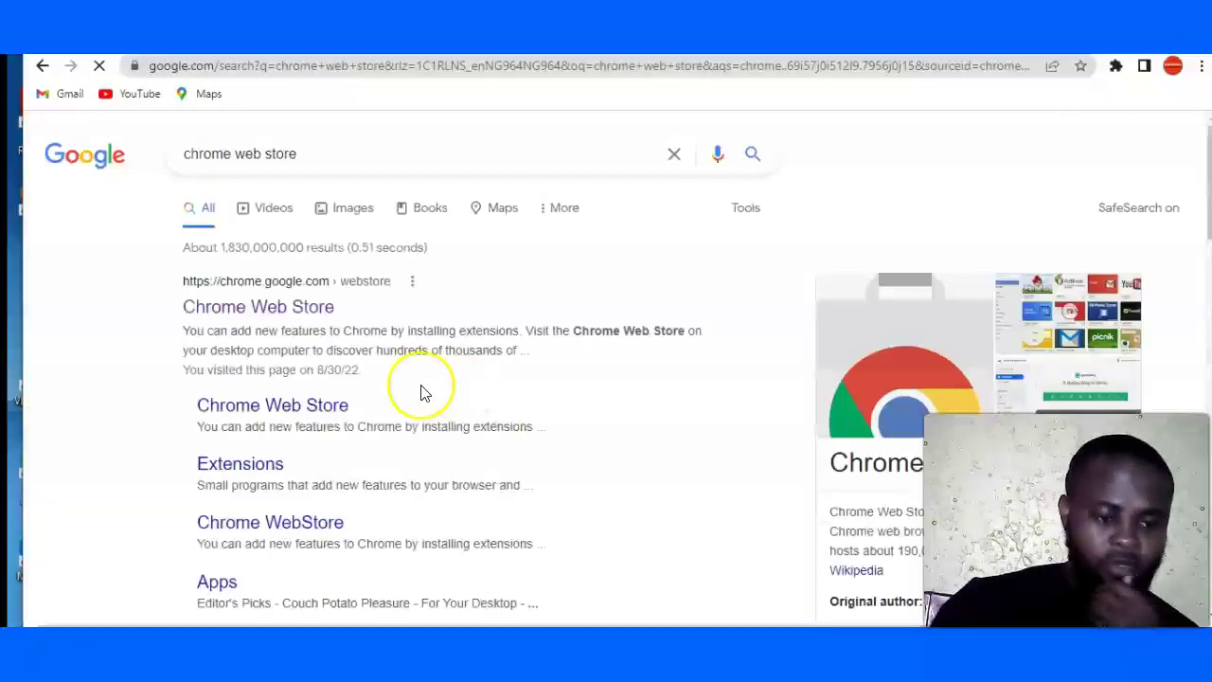
# - Open the Chrome Web Store from the results and search it for 'mailtrack'
pyautogui.click(298, 308)
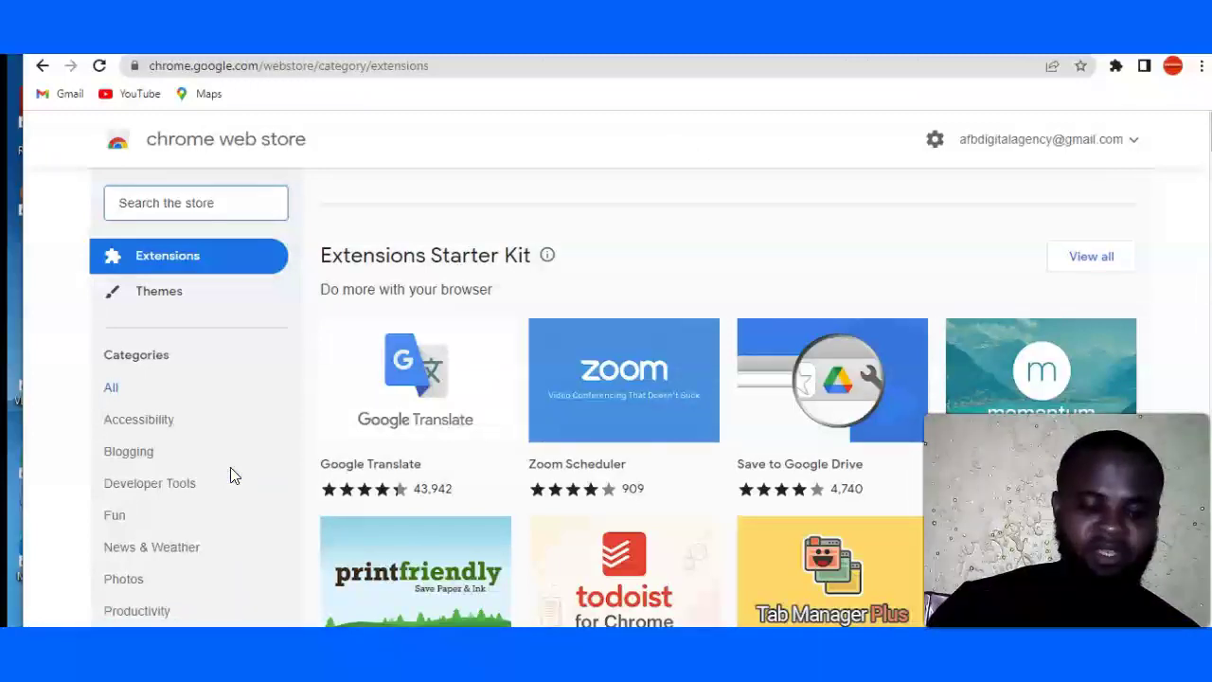
pyautogui.click(195, 200)
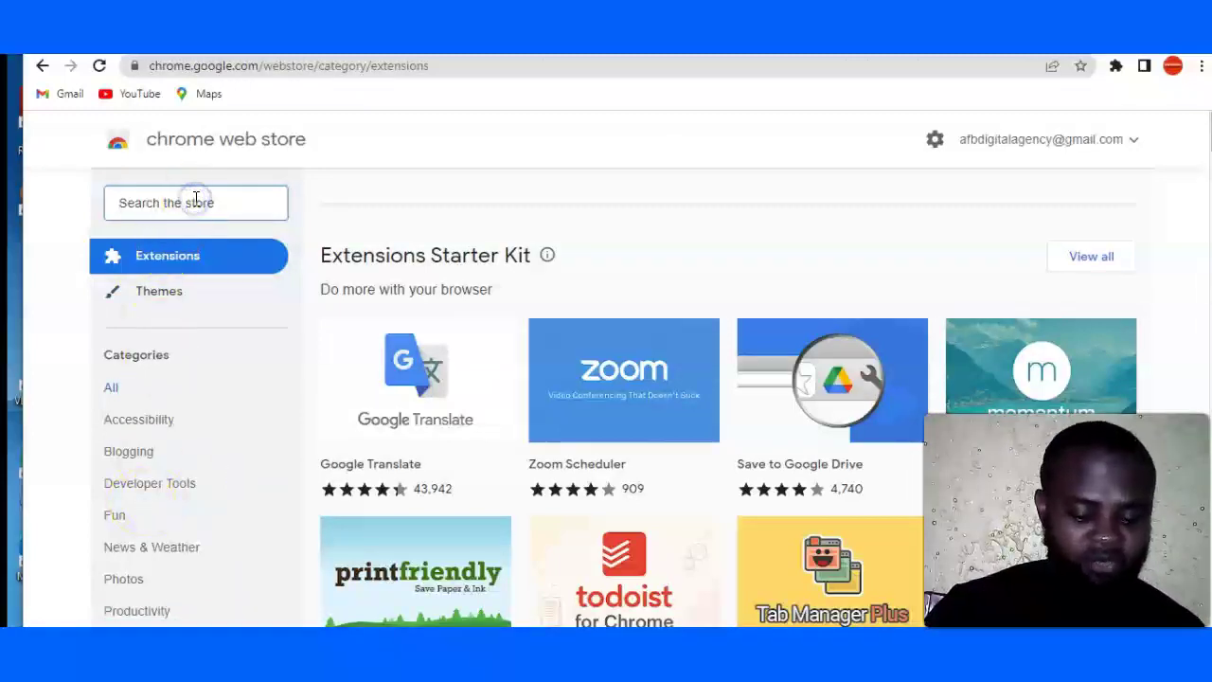
pyautogui.write('mailtrack')
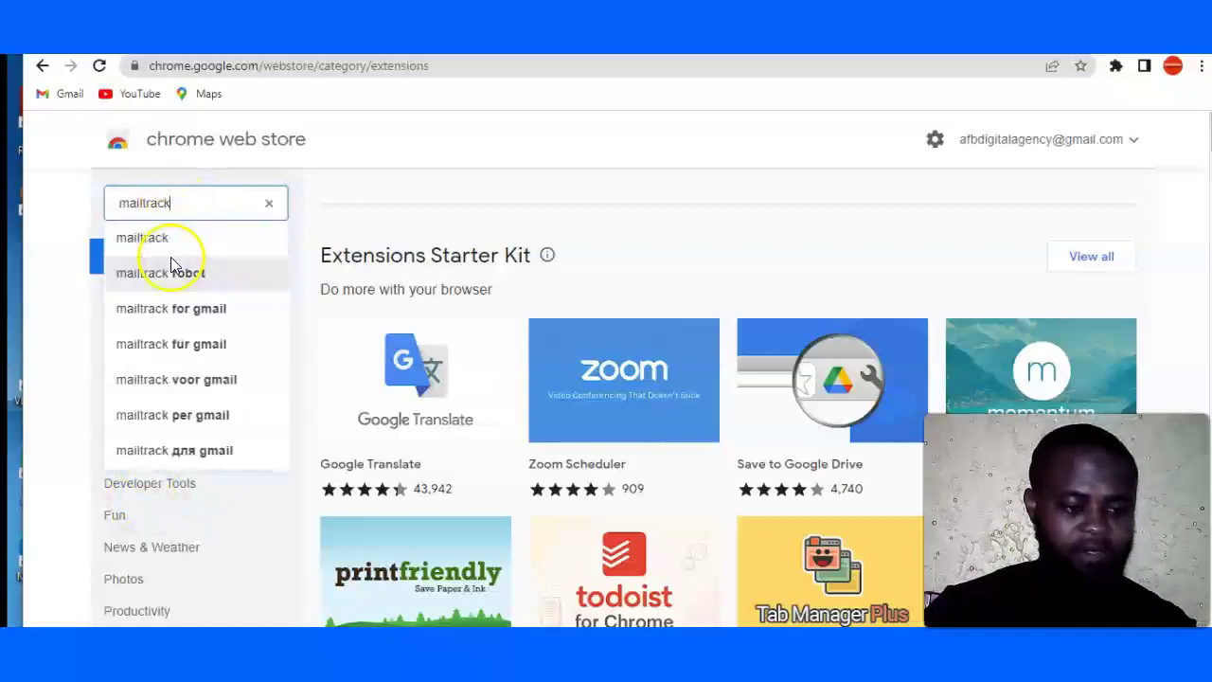
pyautogui.click(178, 351)
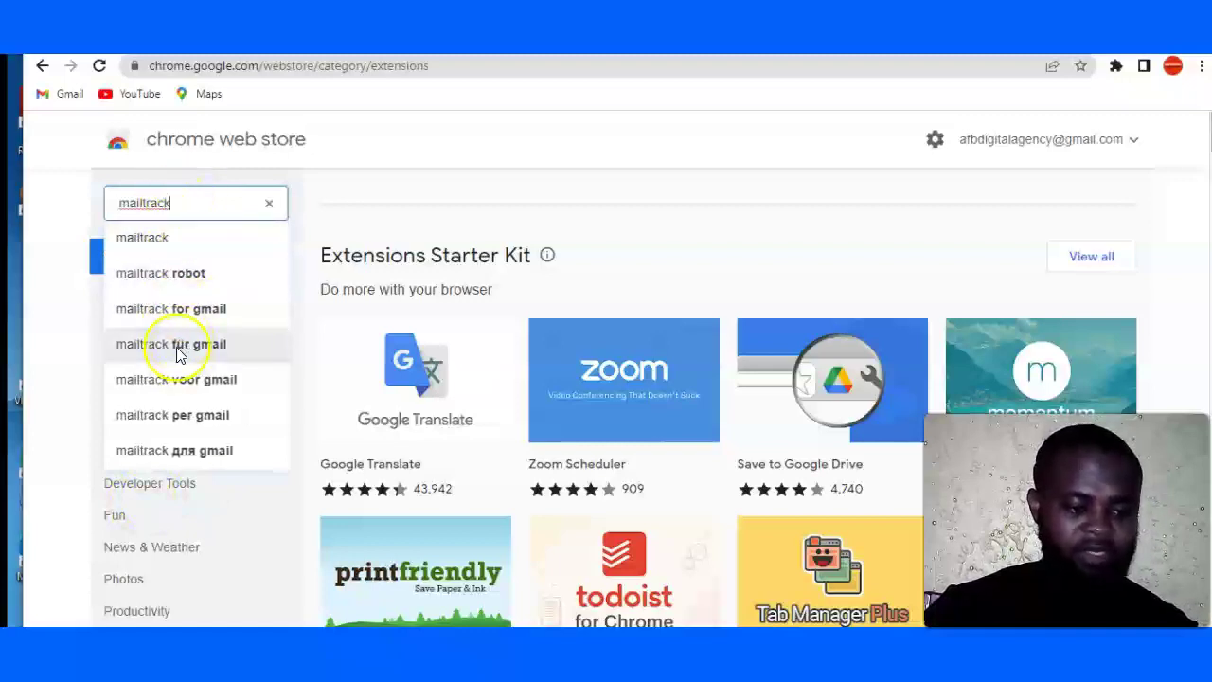
pyautogui.click(165, 251)
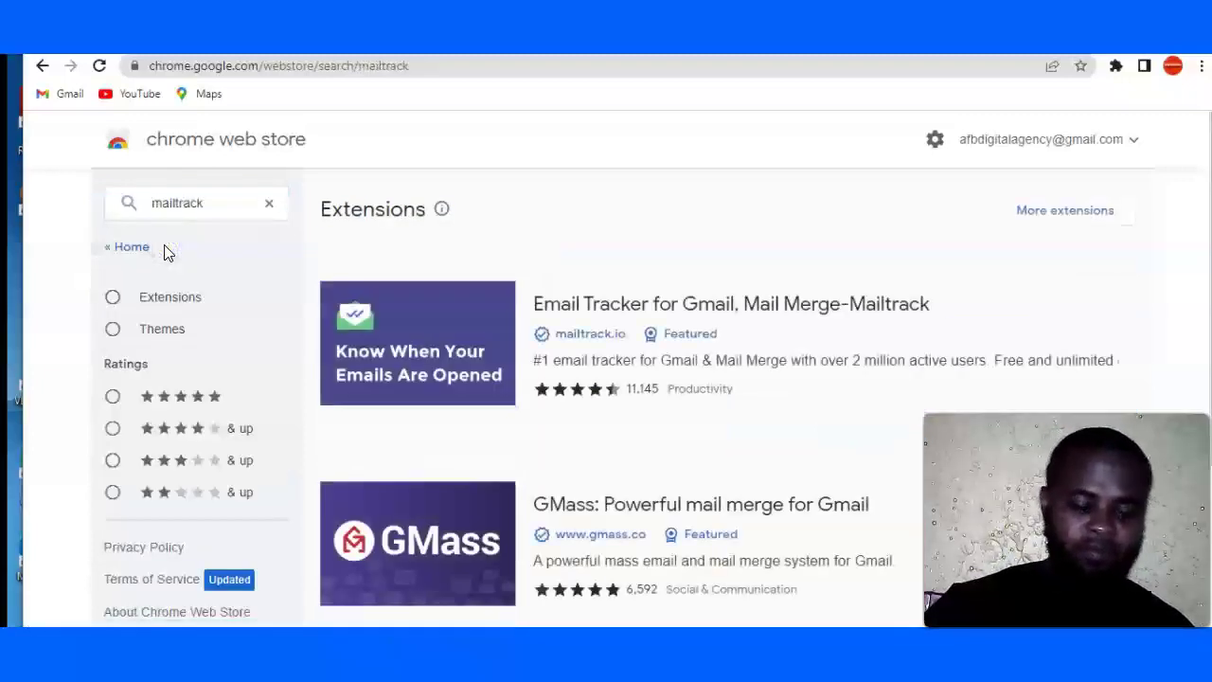
pyautogui.click(695, 322)
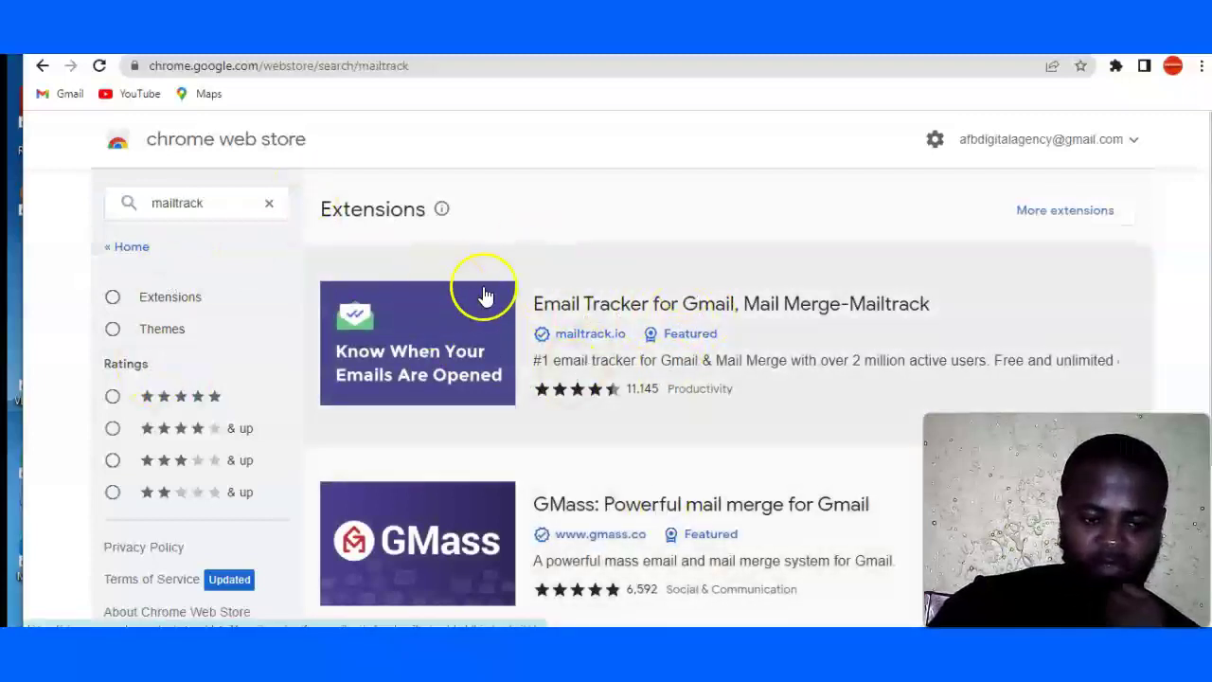
# - Add the Mailtrack extension to Chrome from its listing, approving the requested permissions
pyautogui.click(722, 369)
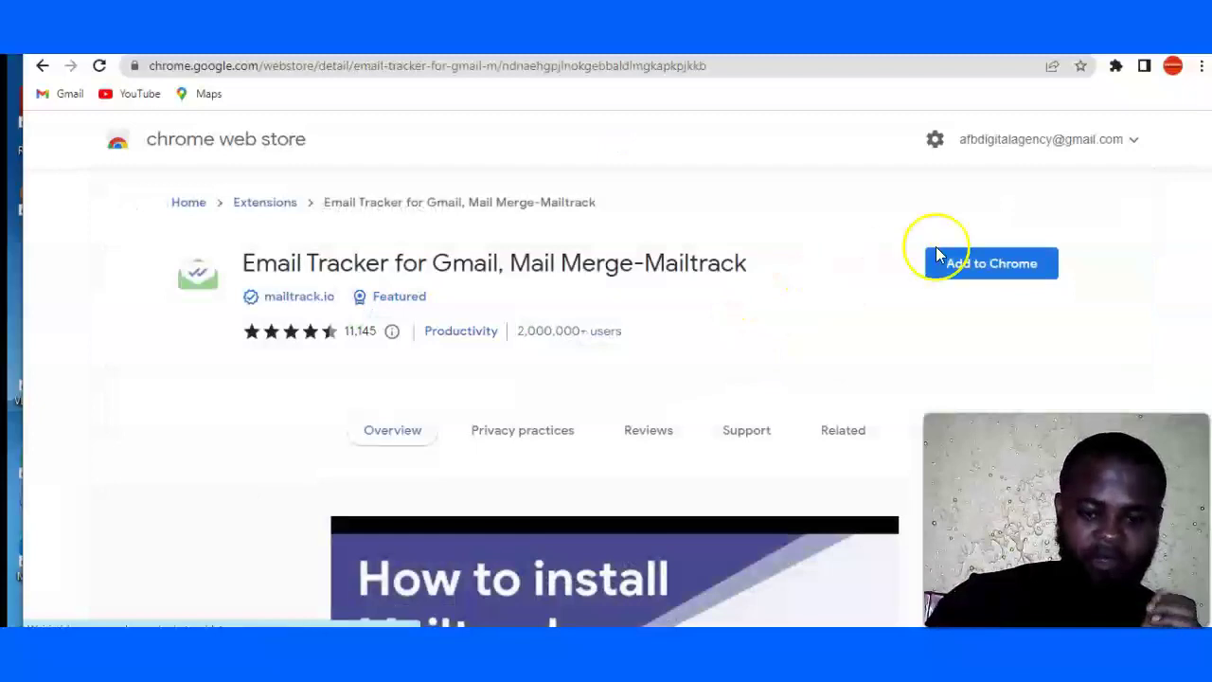
pyautogui.click(976, 273)
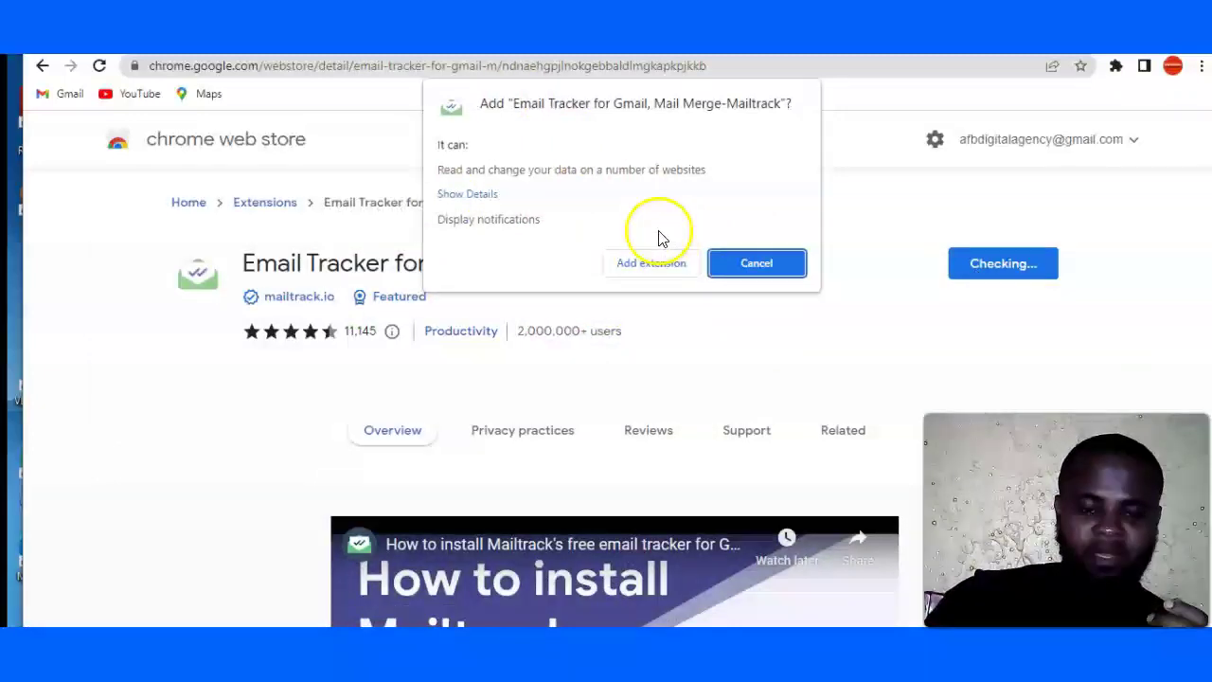
pyautogui.click(625, 263)
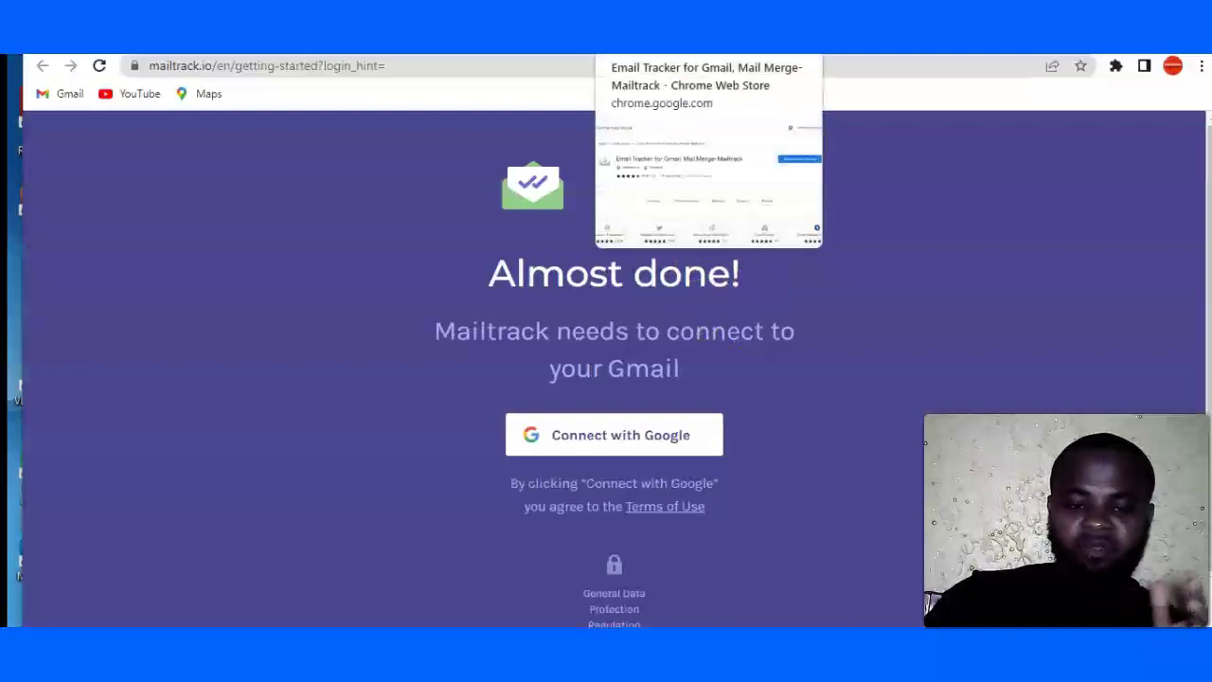
pyautogui.click(663, 43)
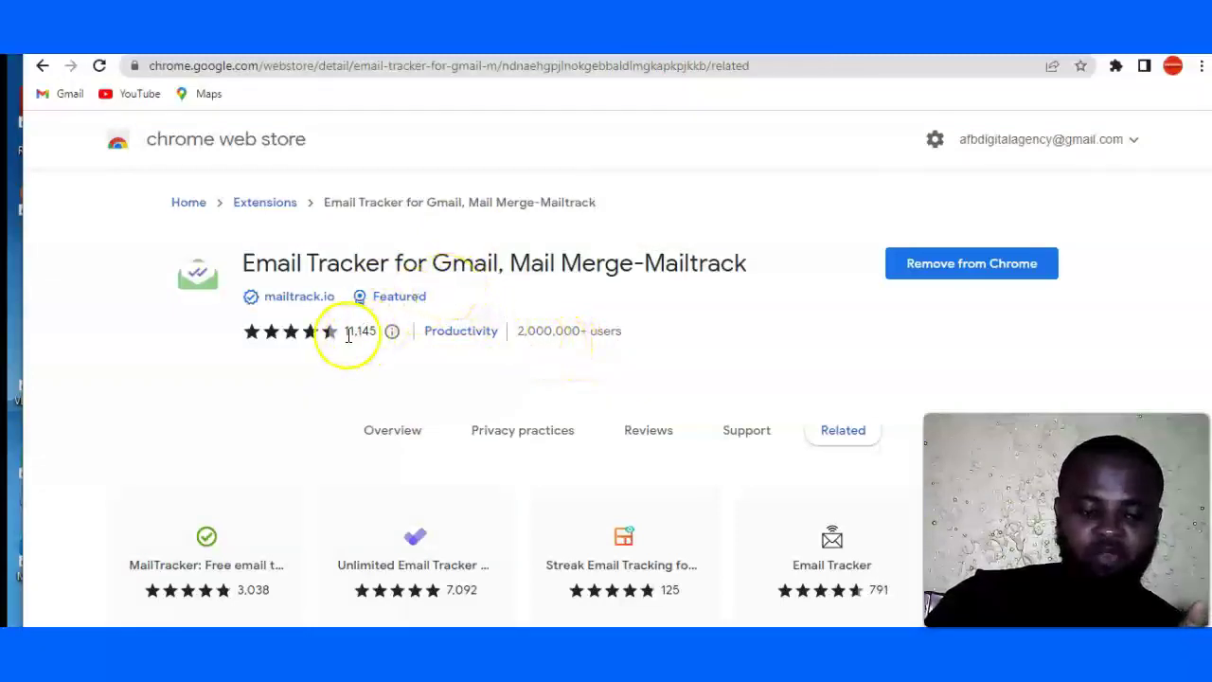
pyautogui.moveTo(341, 333); pyautogui.dragTo(375, 337)
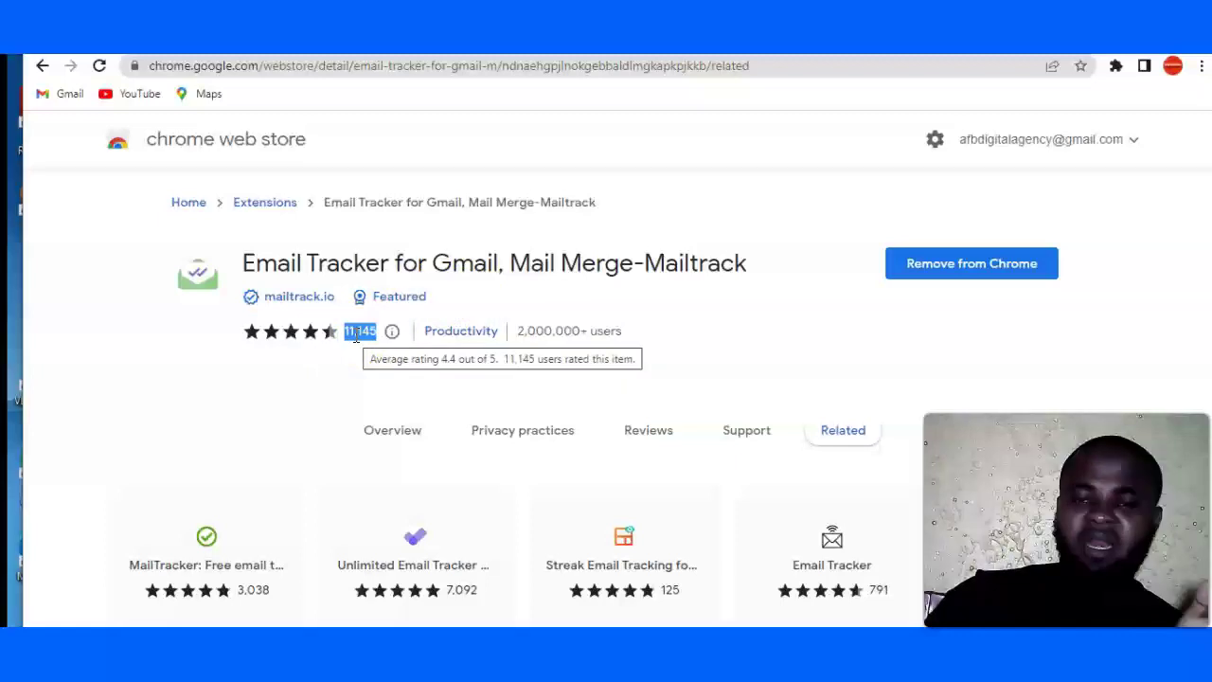
pyautogui.click(319, 370)
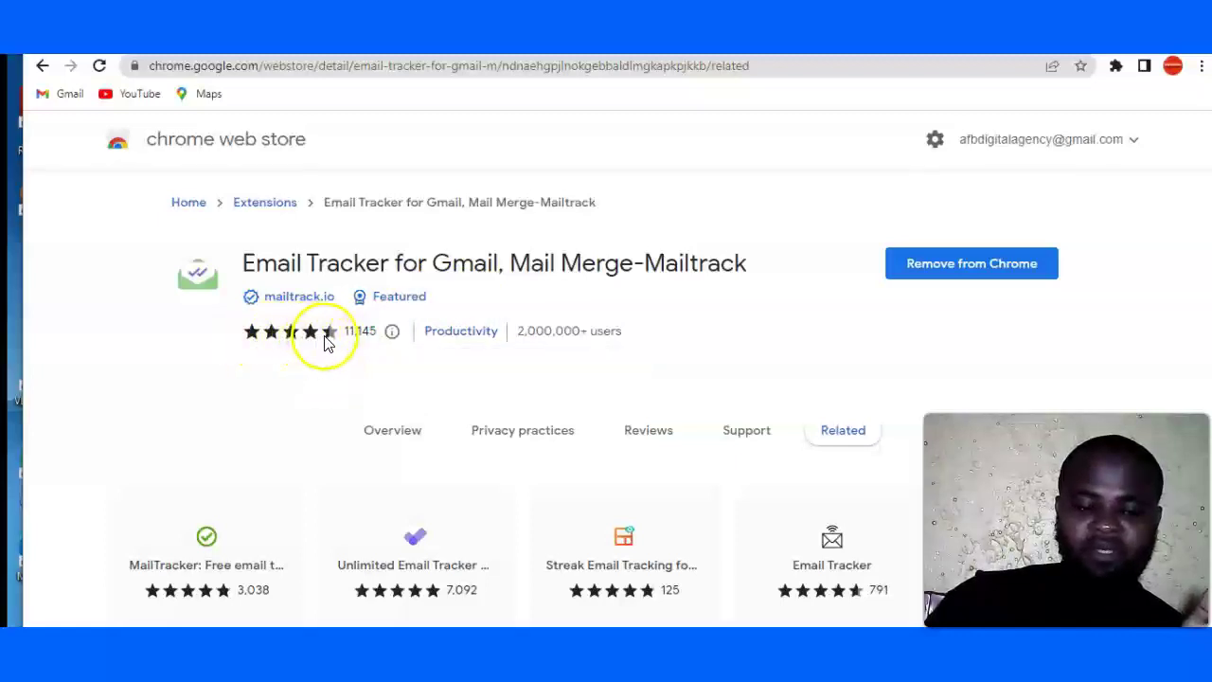
pyautogui.moveTo(327, 341)
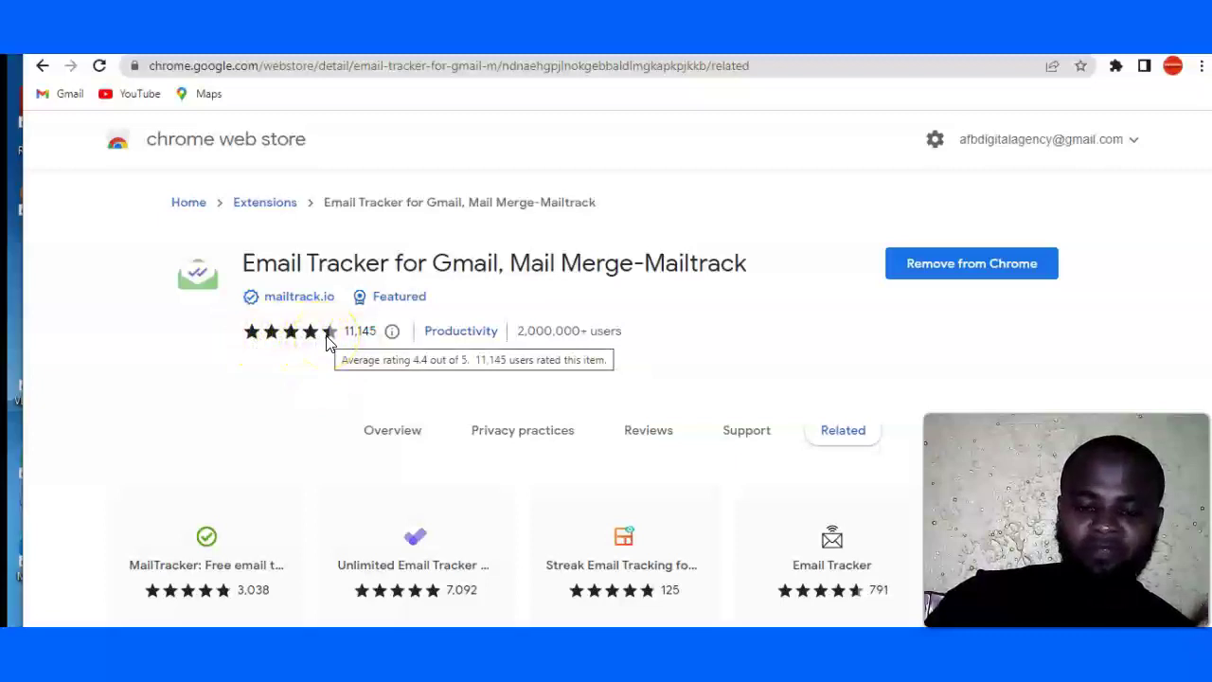
pyautogui.moveTo(381, 349)
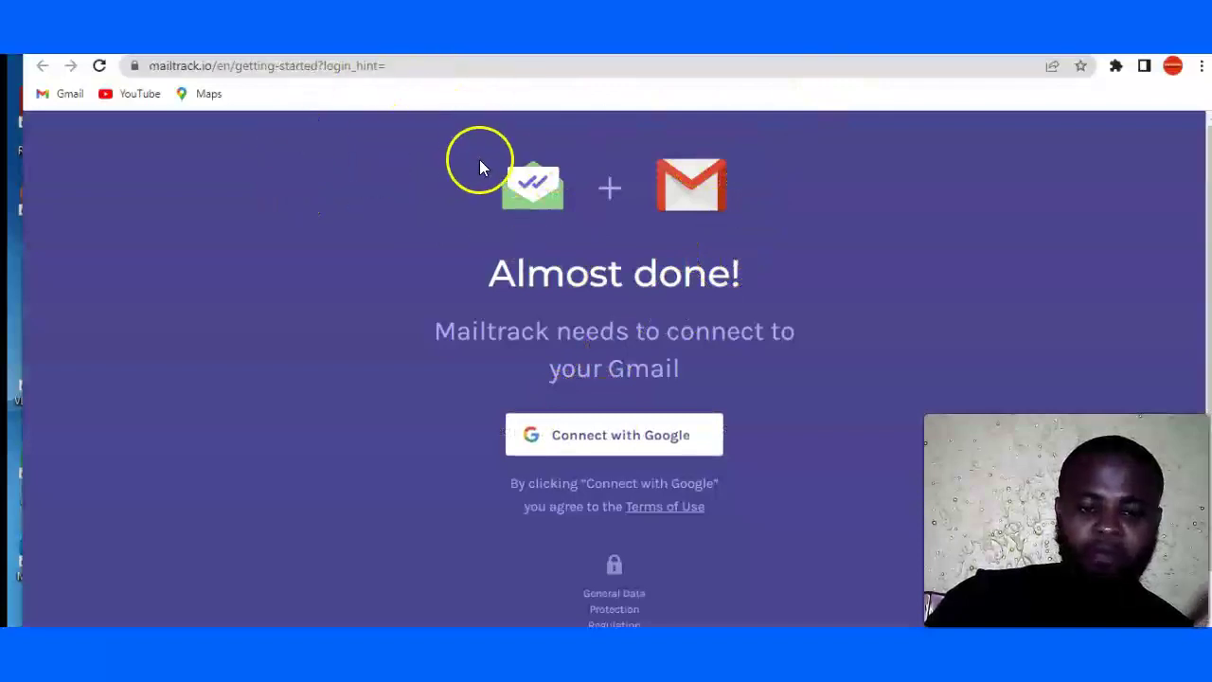
# - Connect Mailtrack to Gmail by choosing the first Google account and allowing access
pyautogui.click(625, 427)
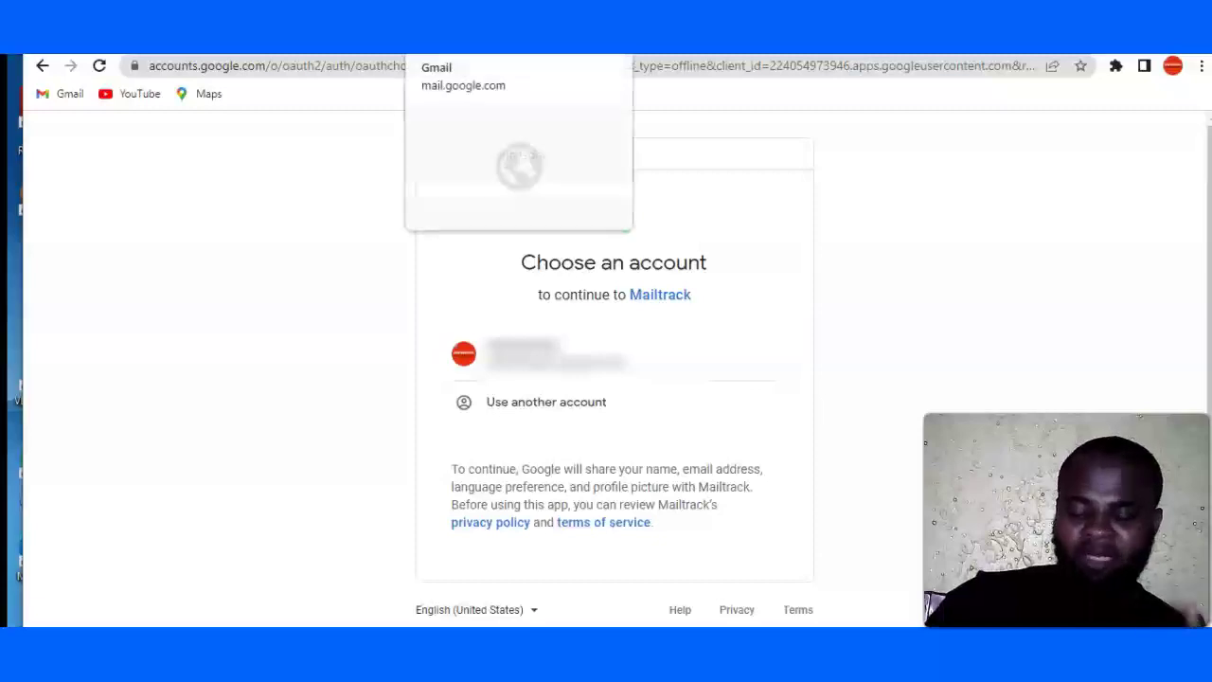
pyautogui.click(492, 38)
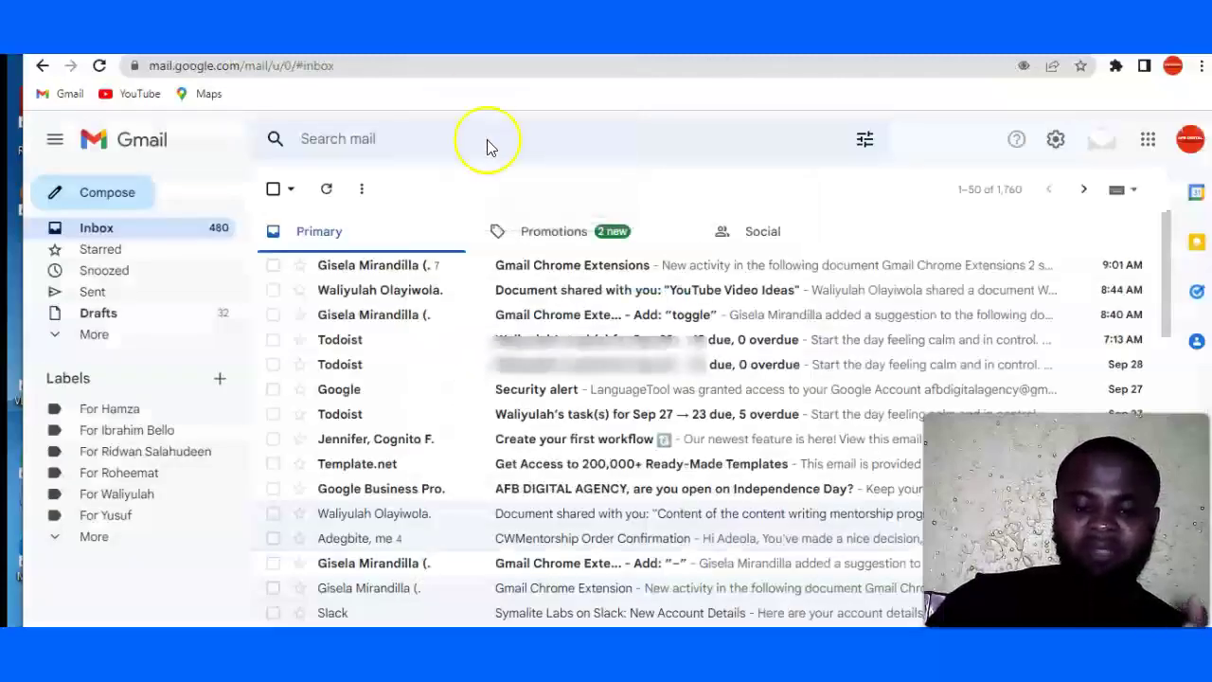
pyautogui.hotkey('ctrl', 'Tab')
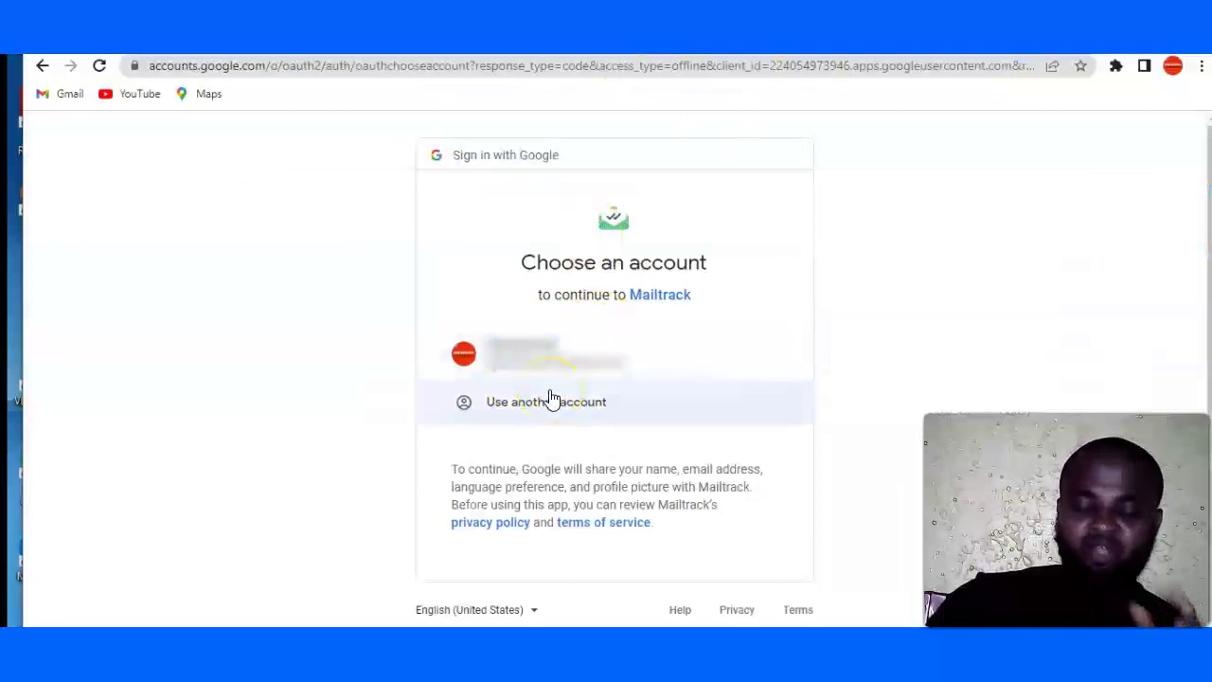
pyautogui.click(504, 354)
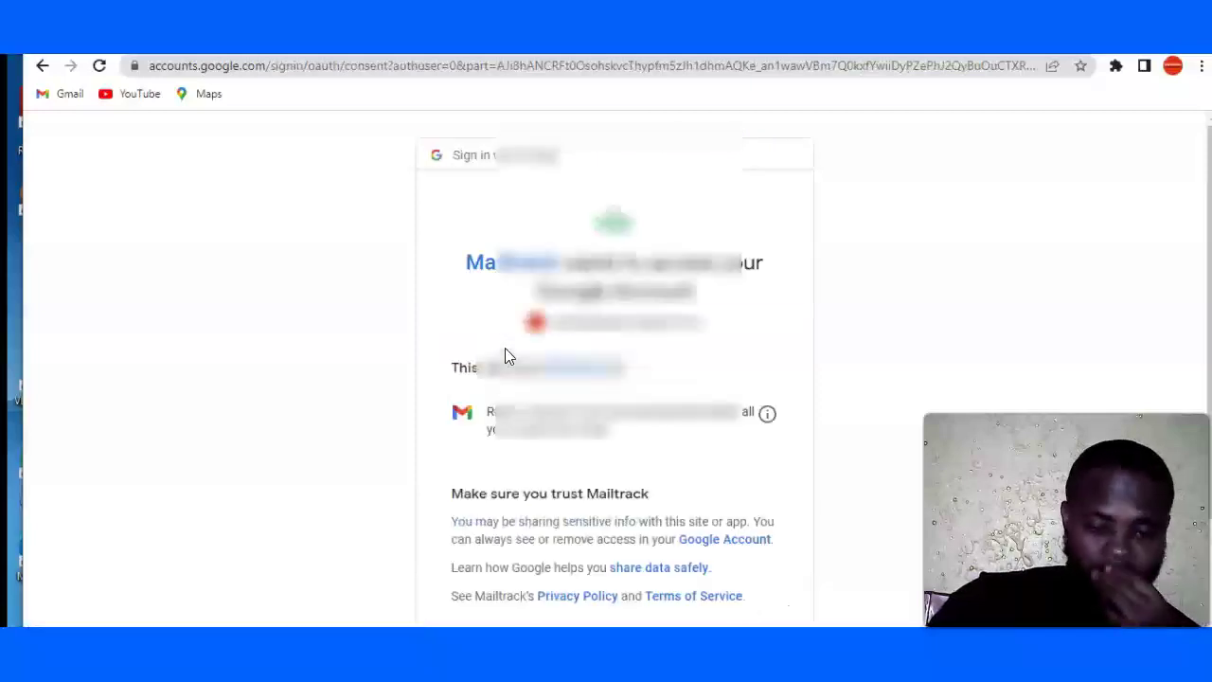
pyautogui.scroll(-3, 660, 416)
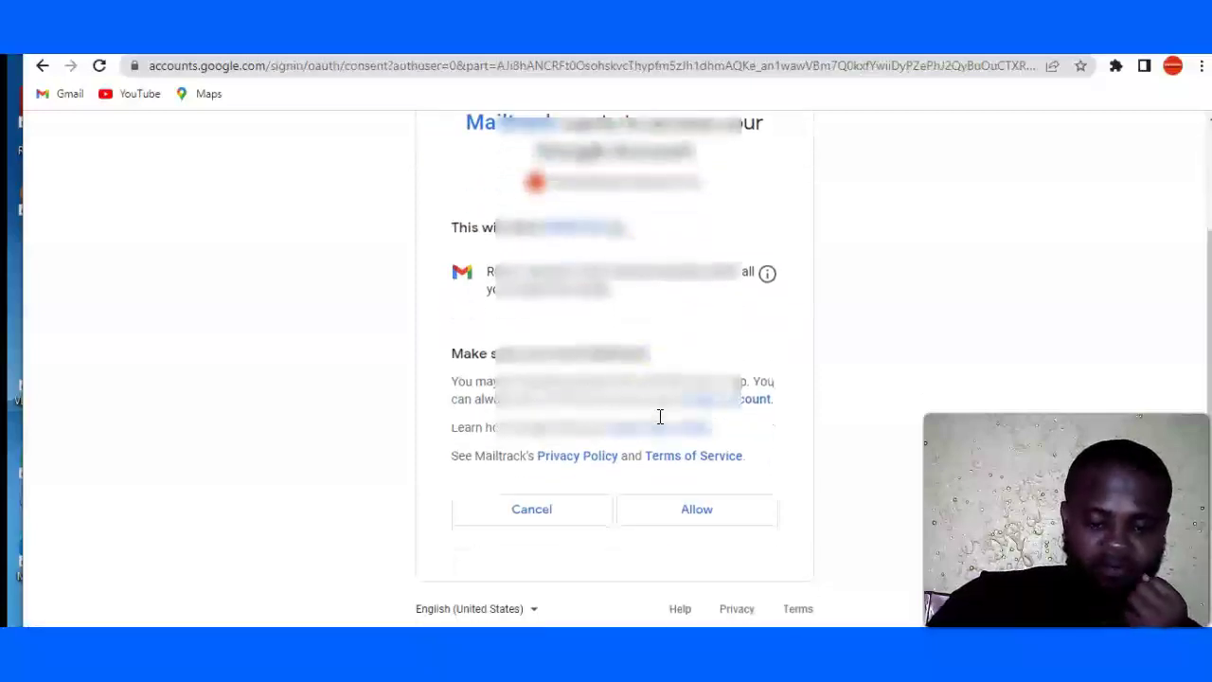
pyautogui.click(669, 507)
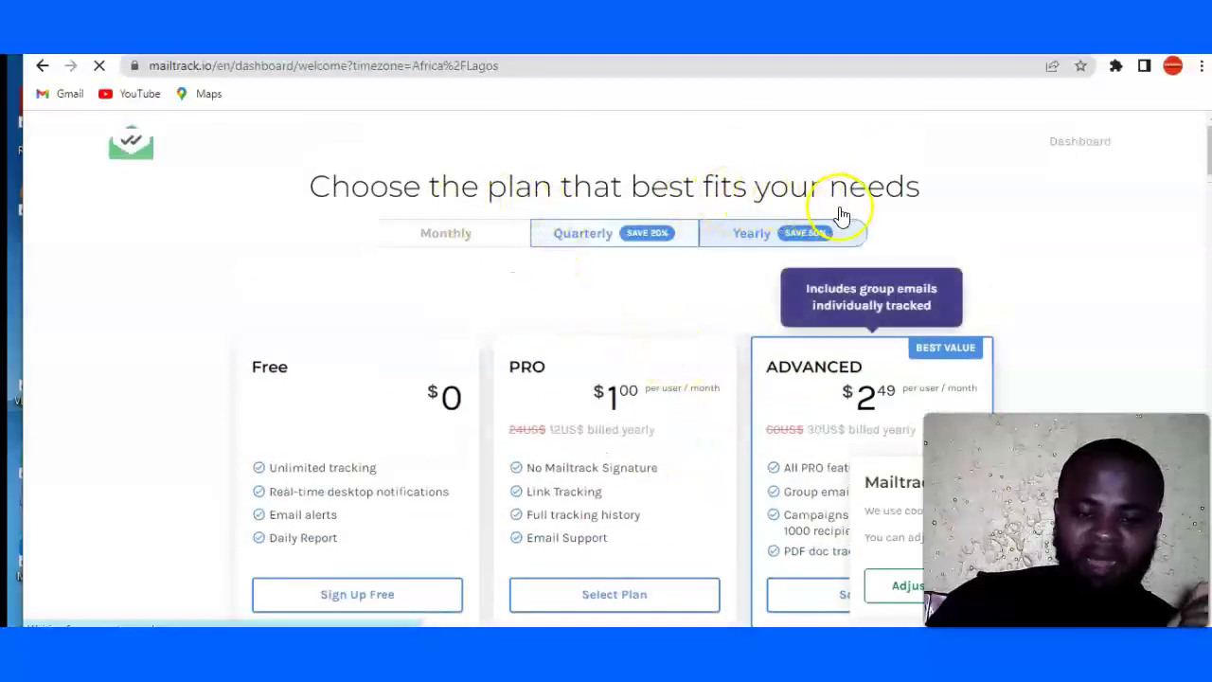
# - Review Mailtrack's pricing plans and sign up for the Free plan
pyautogui.scroll(-2, 733, 443)
pyautogui.scroll(-1, 734, 450)
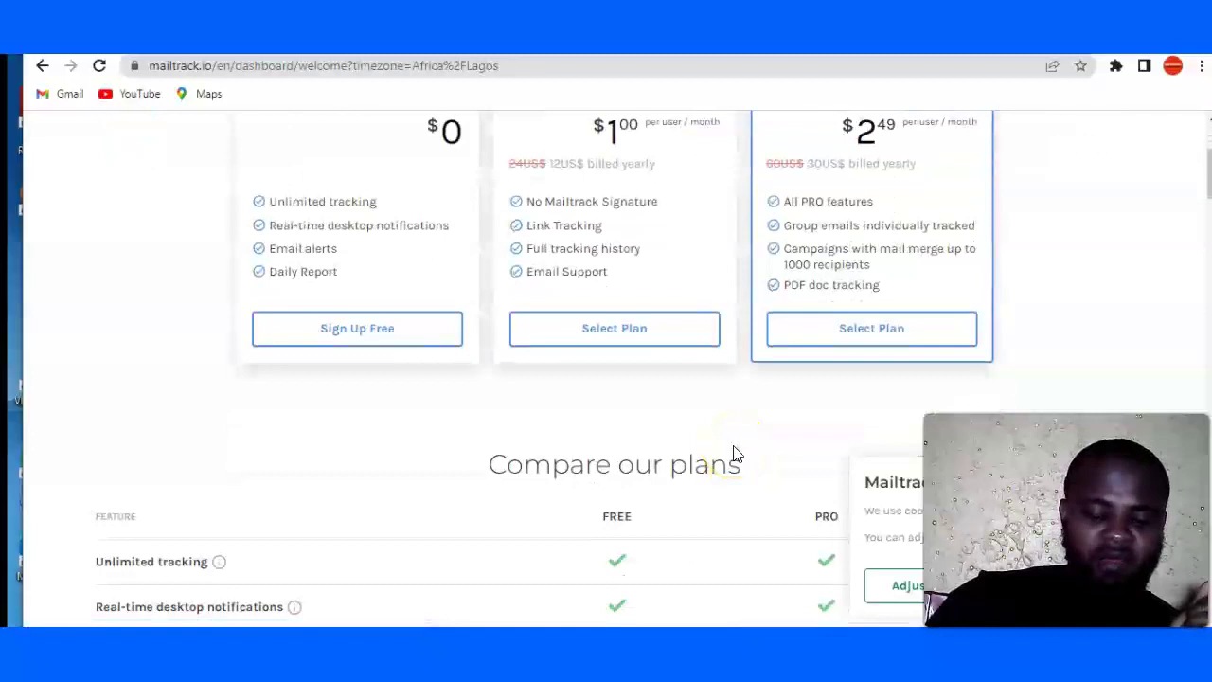
pyautogui.scroll(2, 734, 454)
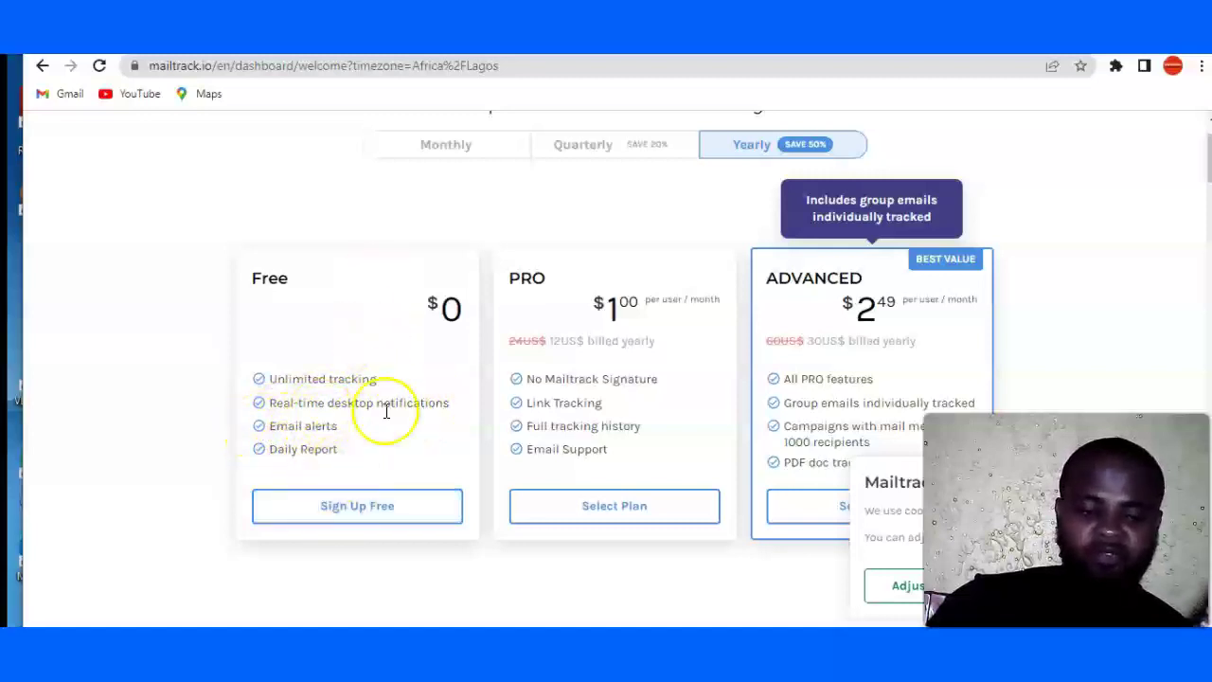
pyautogui.click(375, 505)
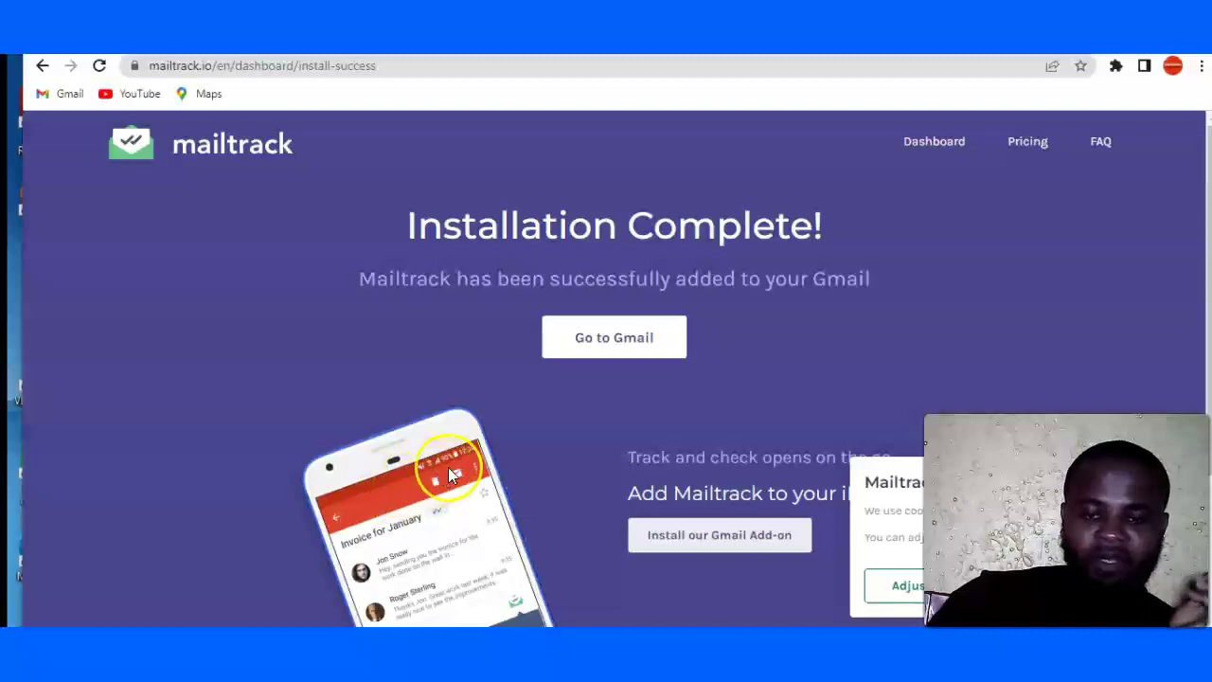
# - Return to Gmail and dismiss the 'Mailtrack is now installed' notice
pyautogui.click(632, 333)
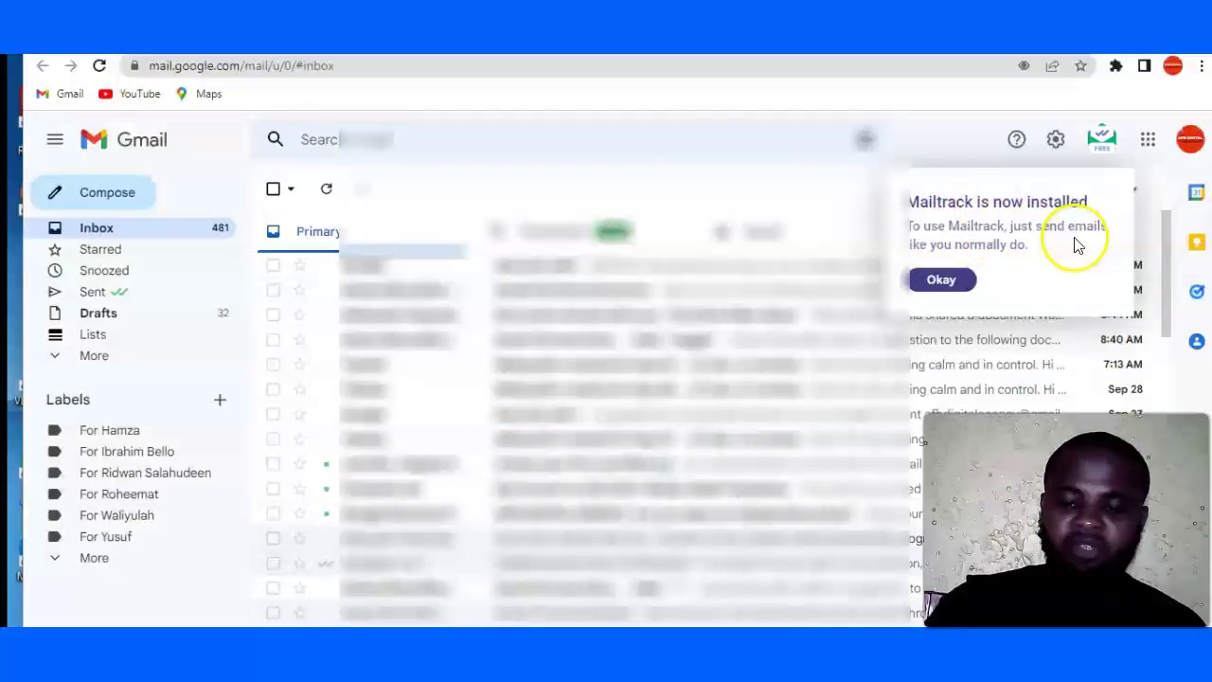
pyautogui.click(940, 281)
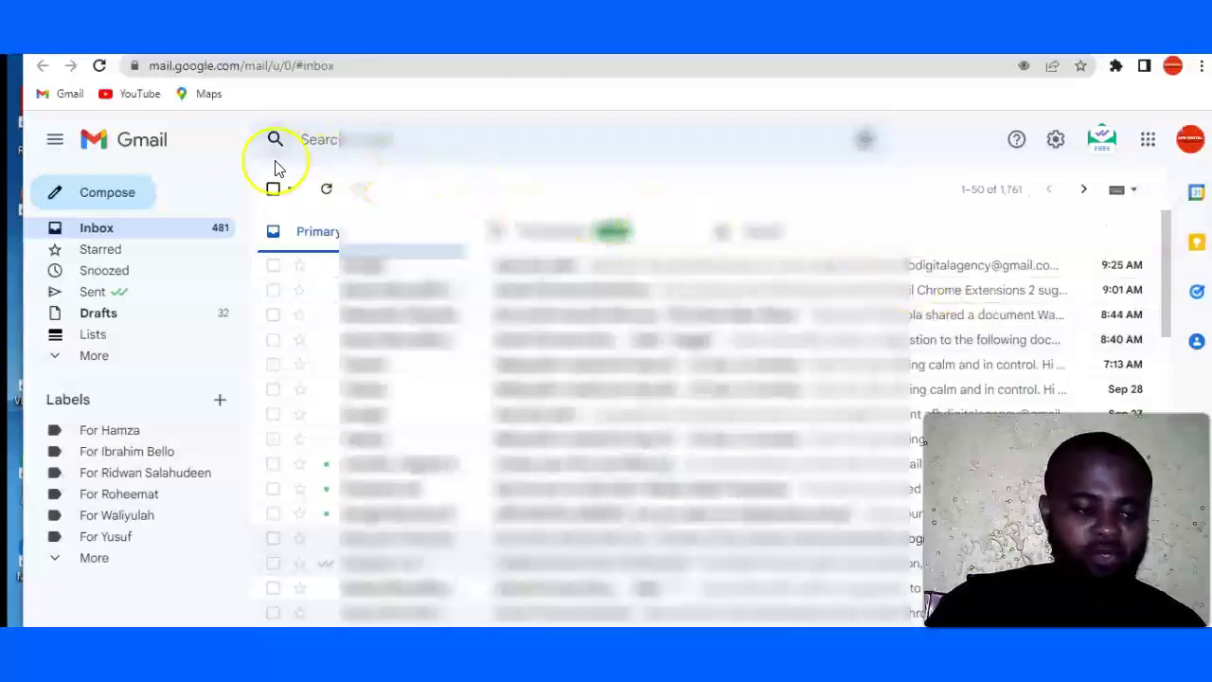
# - Start a new email and set the sender to the gmail.com address
pyautogui.click(132, 194)
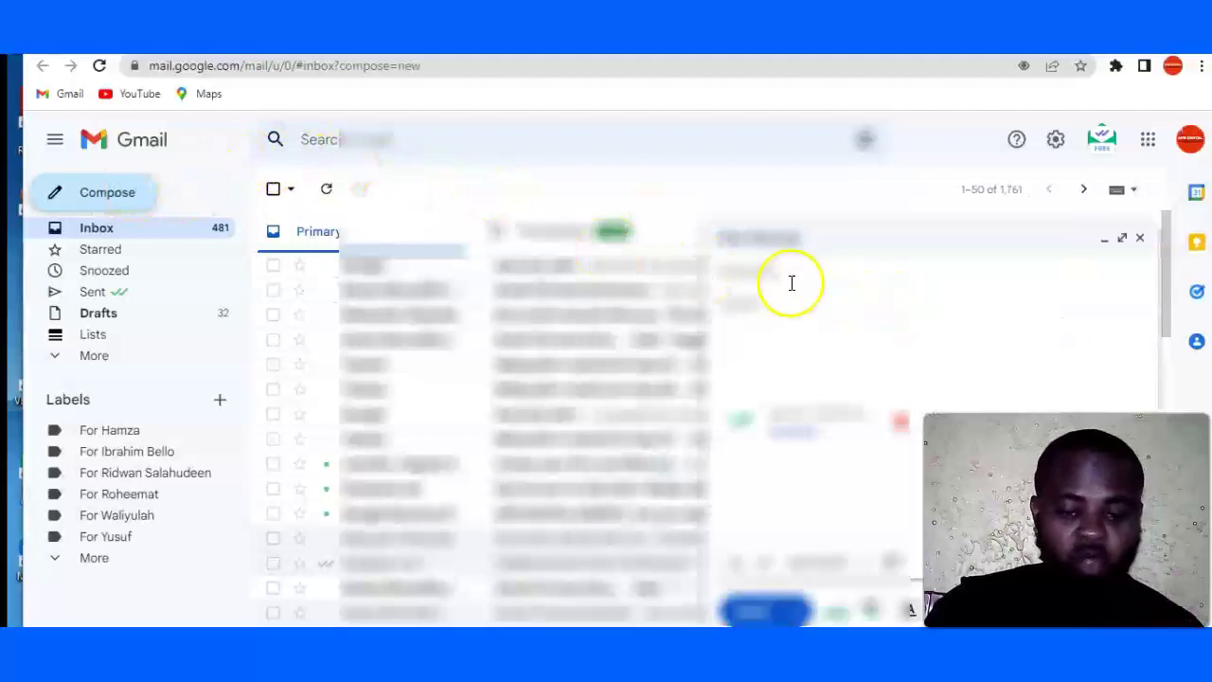
pyautogui.click(767, 296)
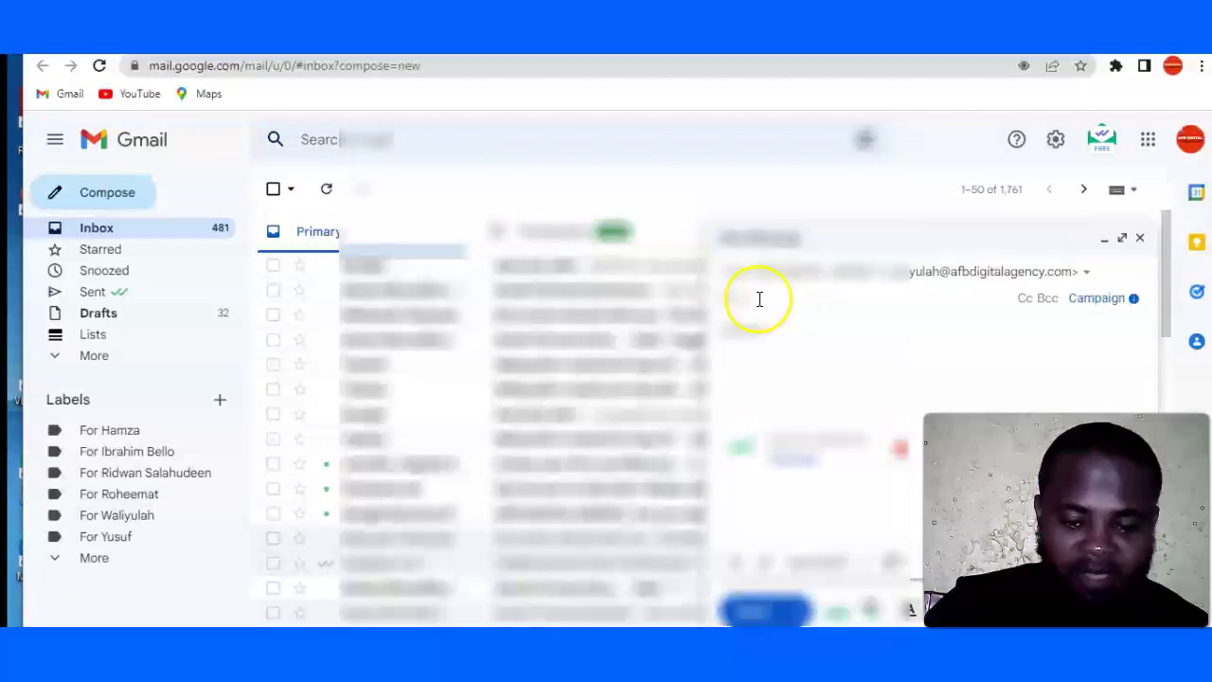
pyautogui.click(1085, 272)
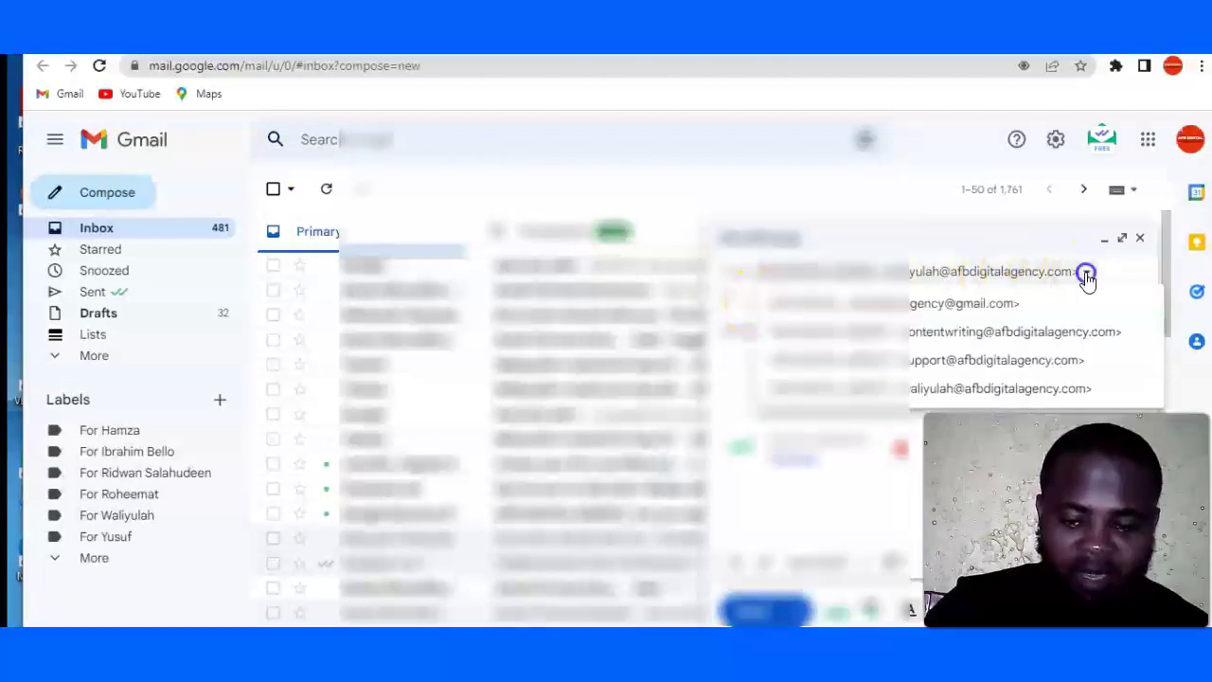
pyautogui.click(896, 316)
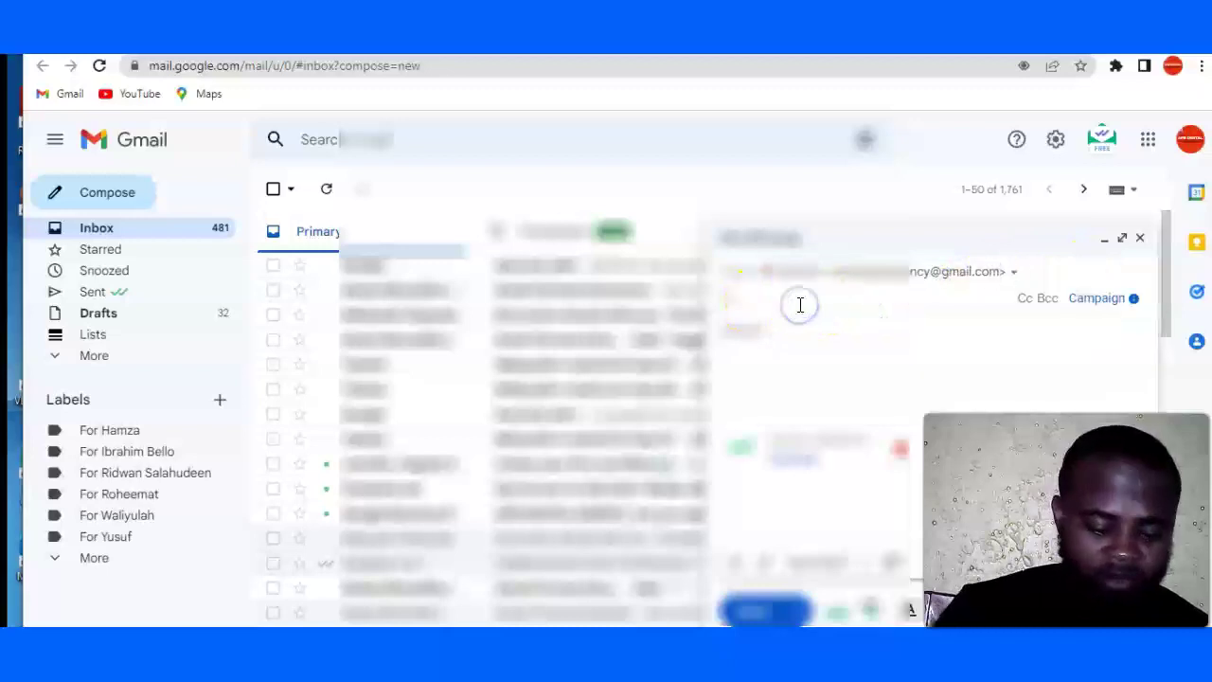
# - Add a recipient, subject 'Mailtrack' and body 'Please help me check if this email comes in.', then send
pyautogui.write('ab')
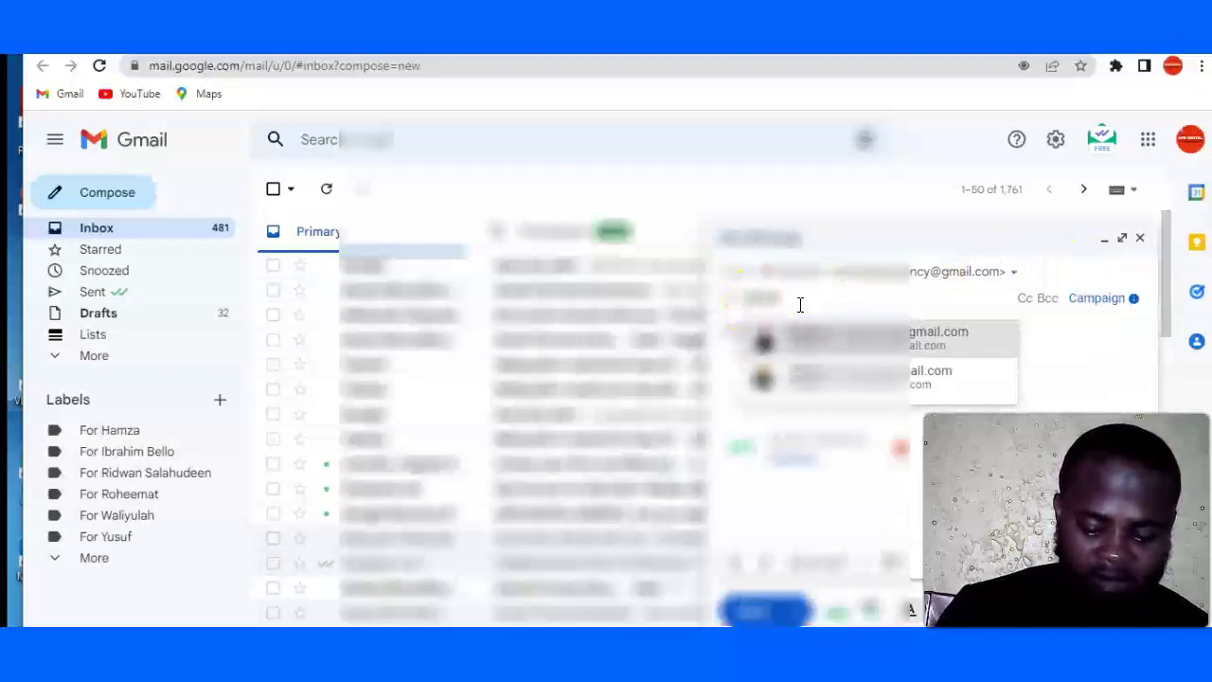
pyautogui.press('Return')
pyautogui.click(771, 356)
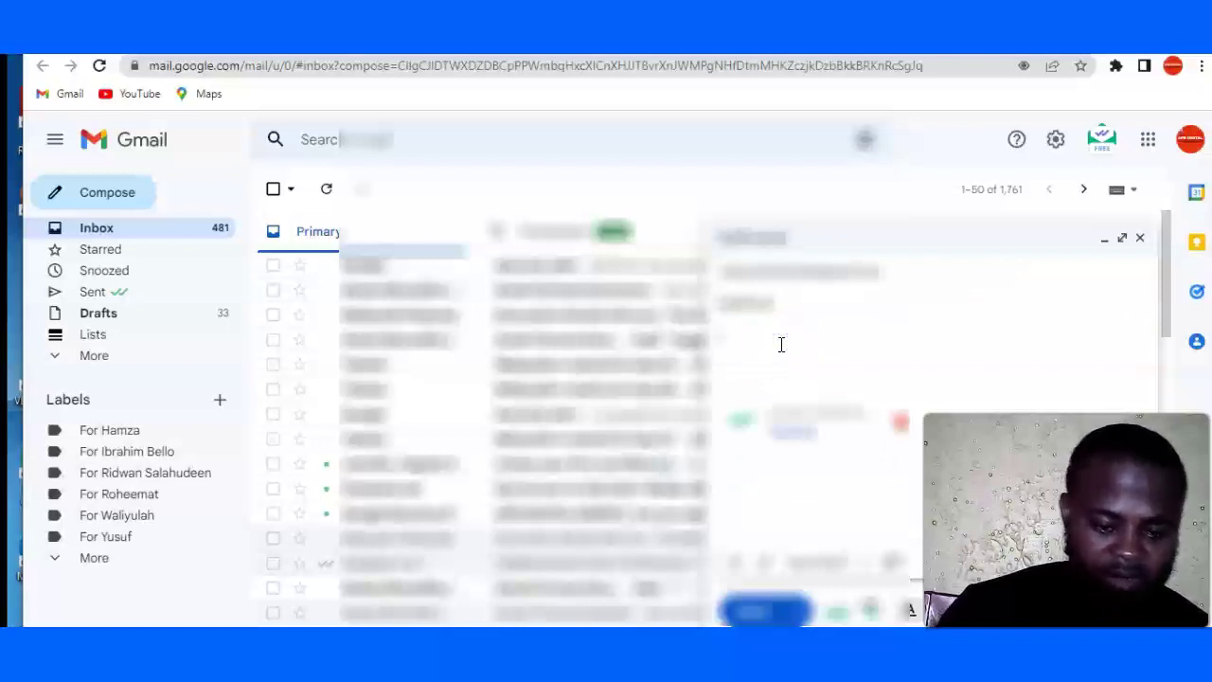
pyautogui.click(777, 424)
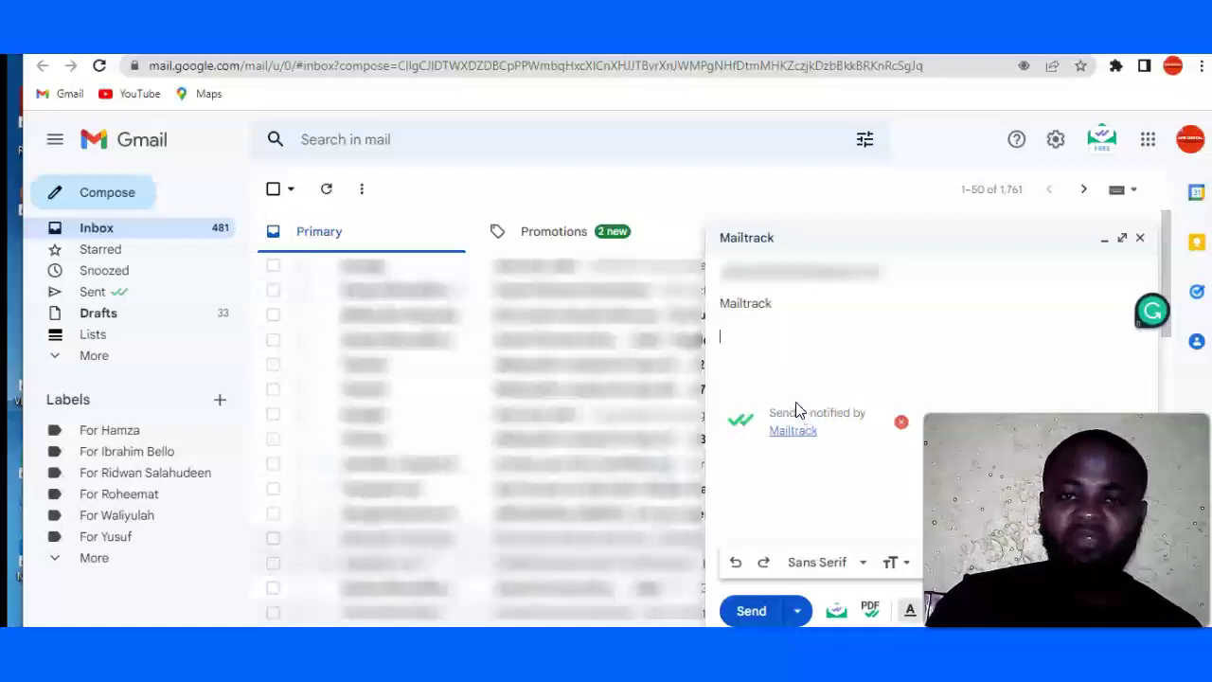
pyautogui.click(727, 344)
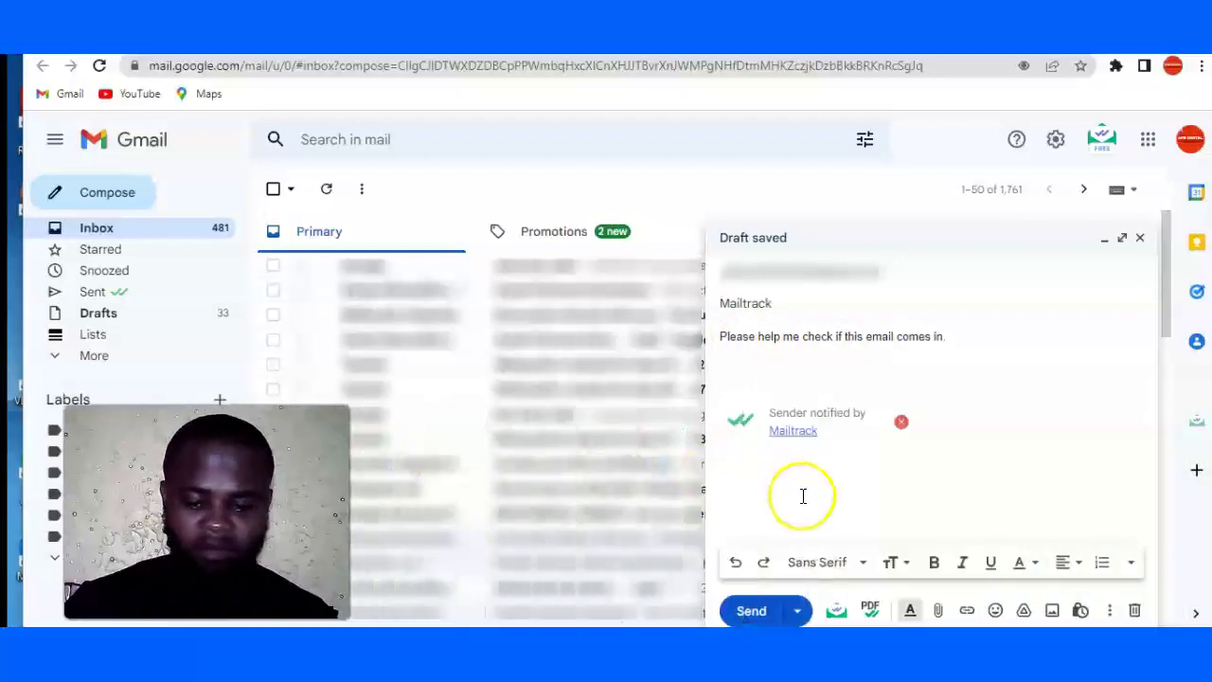
pyautogui.click(751, 612)
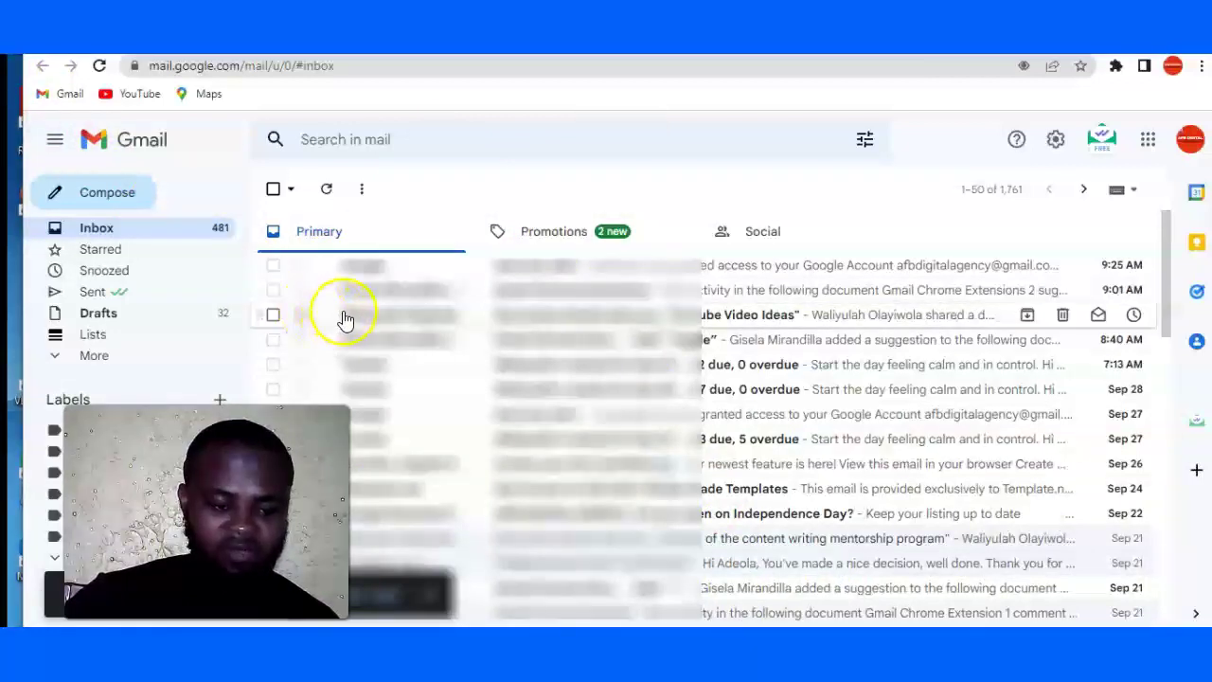
# - Open the latest email in Sent and check Mailtrack's not-yet-read double checkmark
pyautogui.click(113, 296)
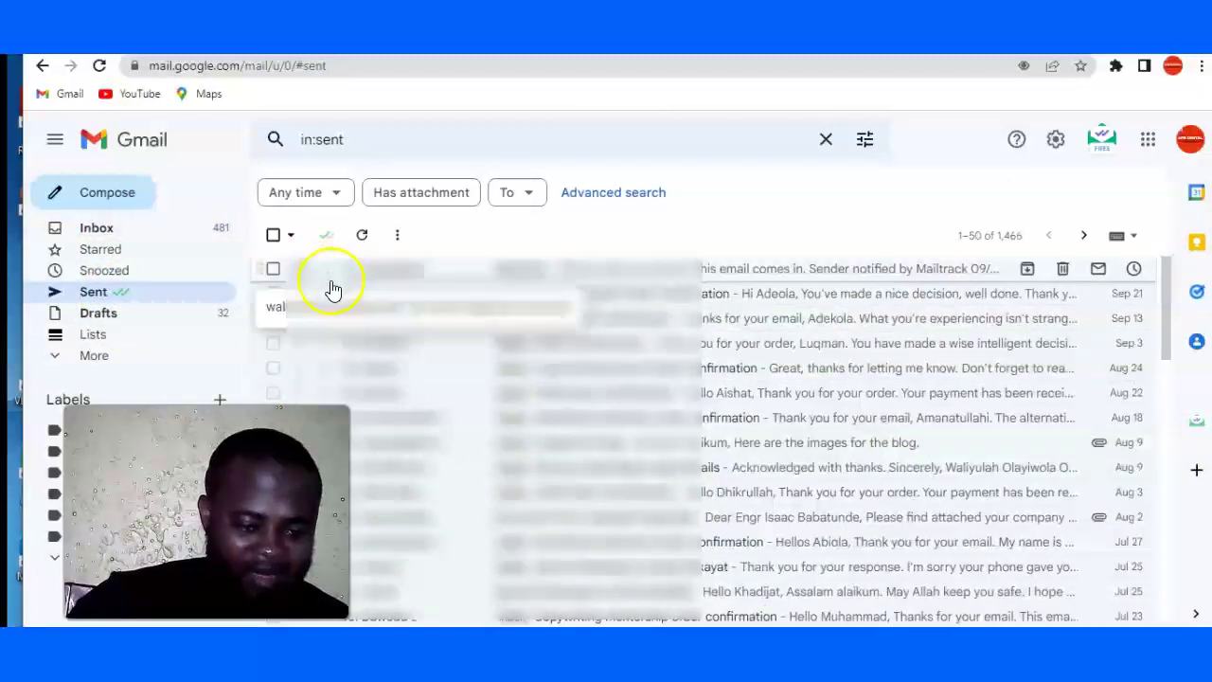
pyautogui.click(452, 276)
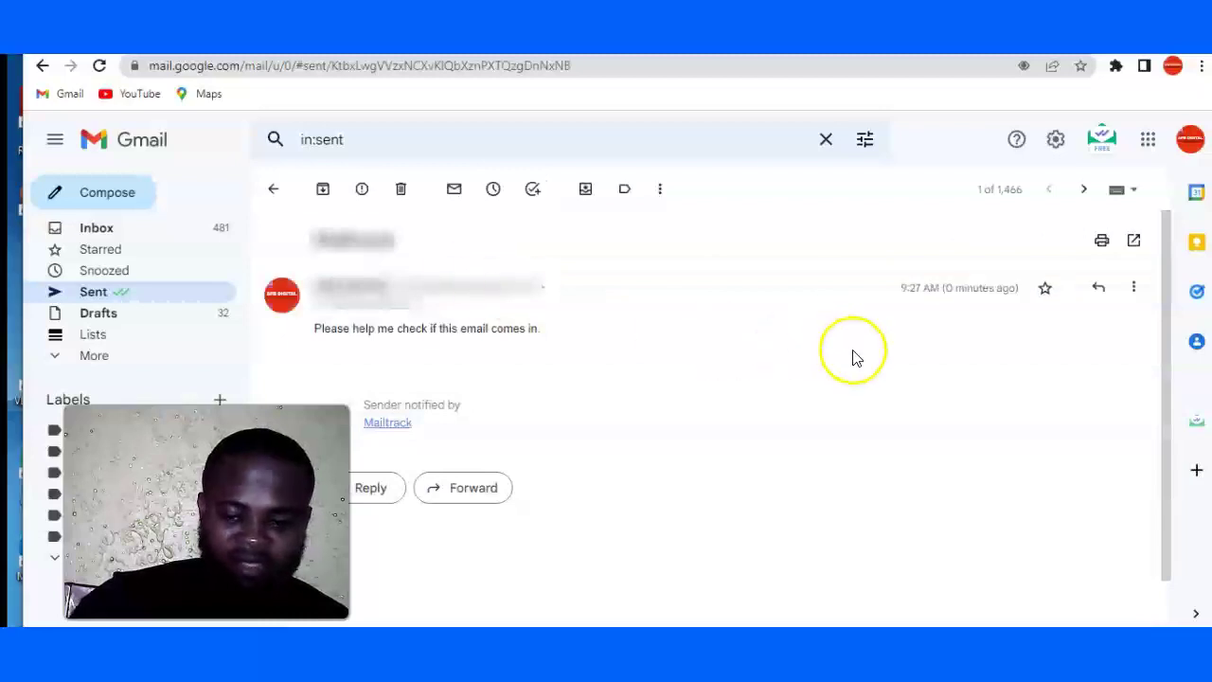
pyautogui.scroll(-1, 852, 357)
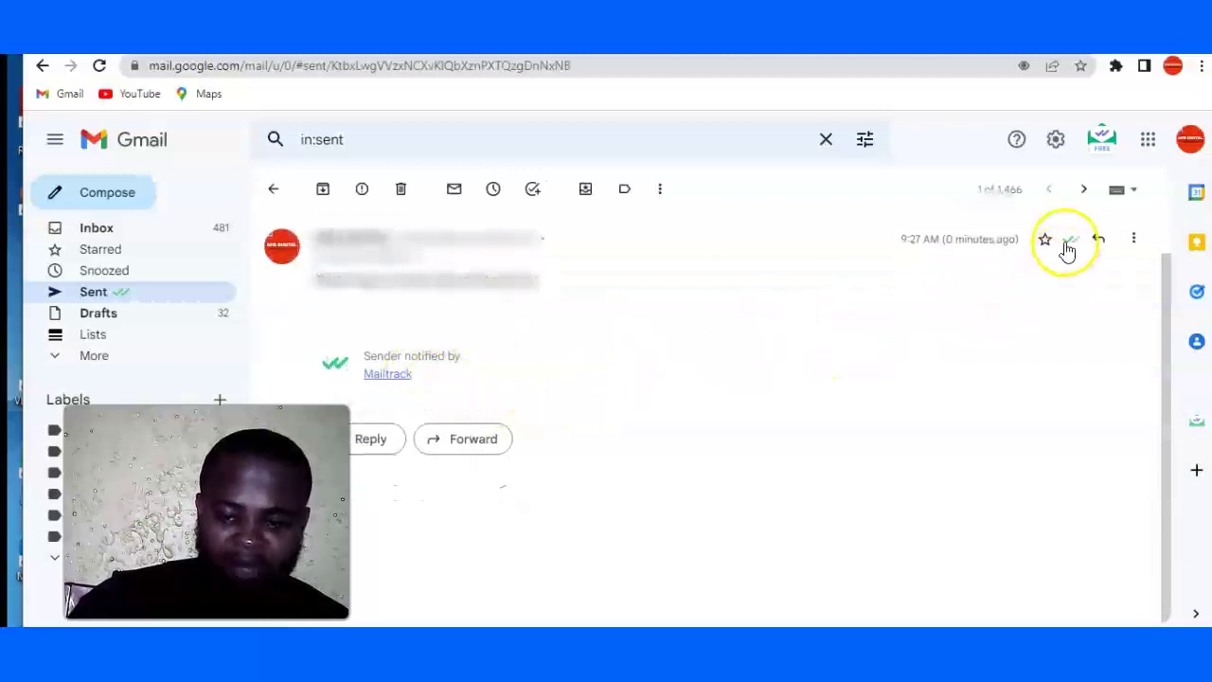
pyautogui.moveTo(1071, 245)
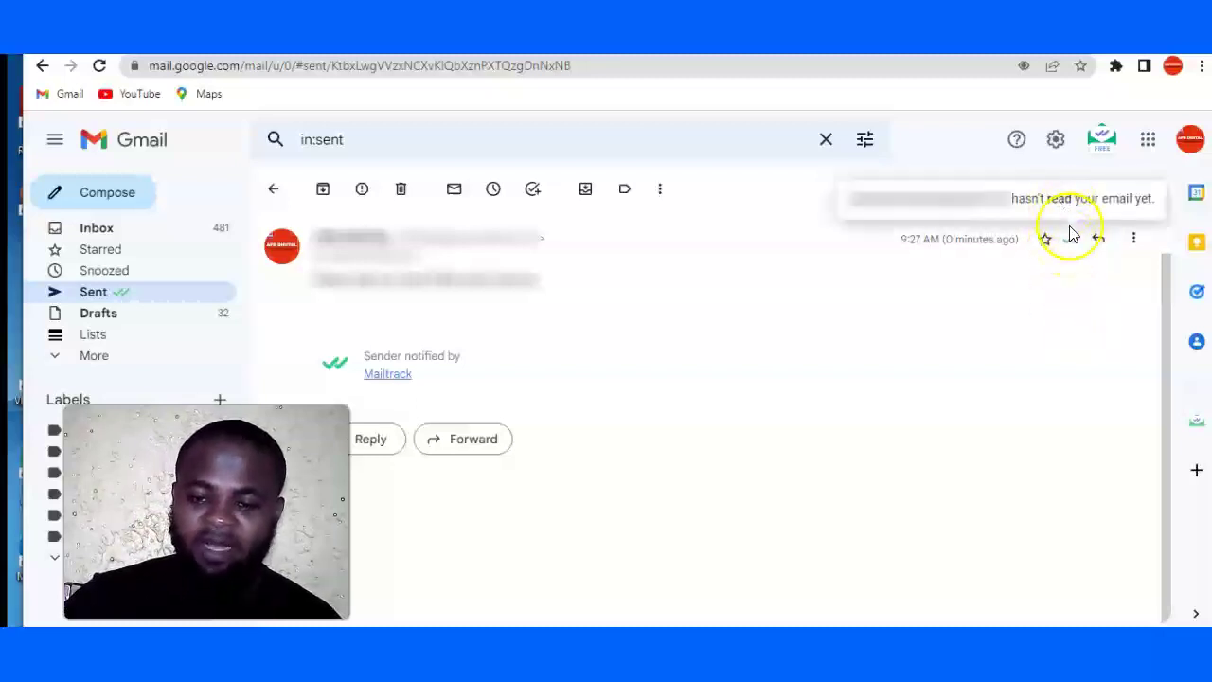
pyautogui.moveTo(1072, 241)
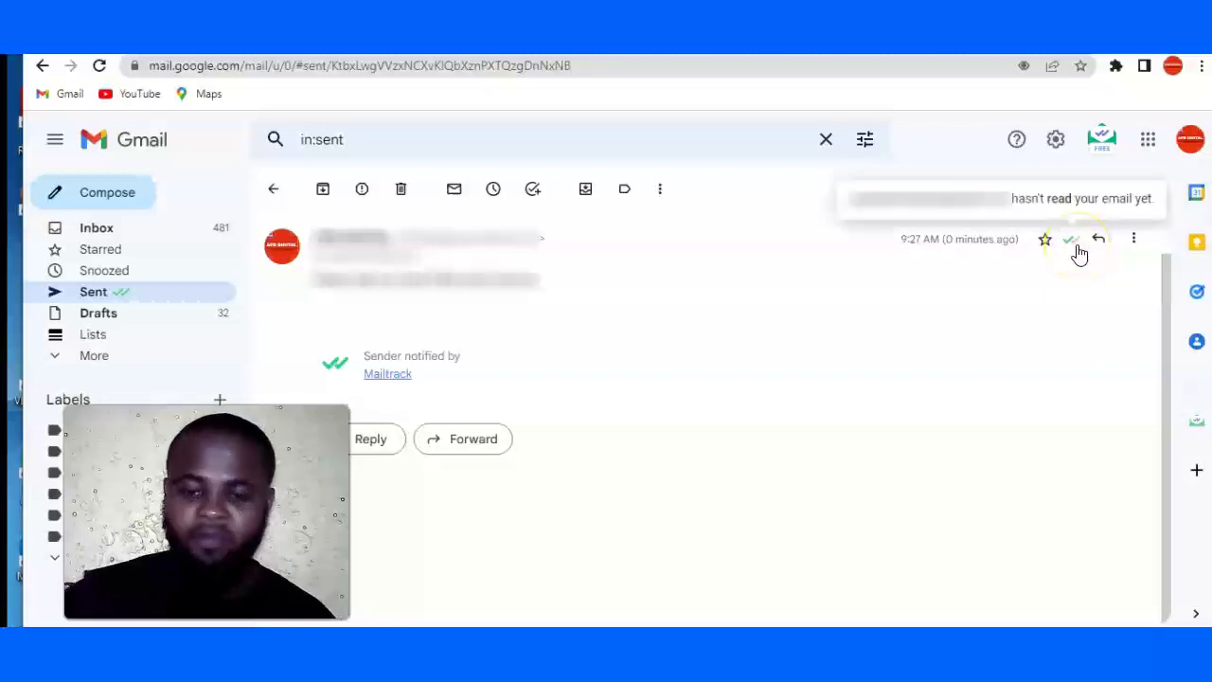